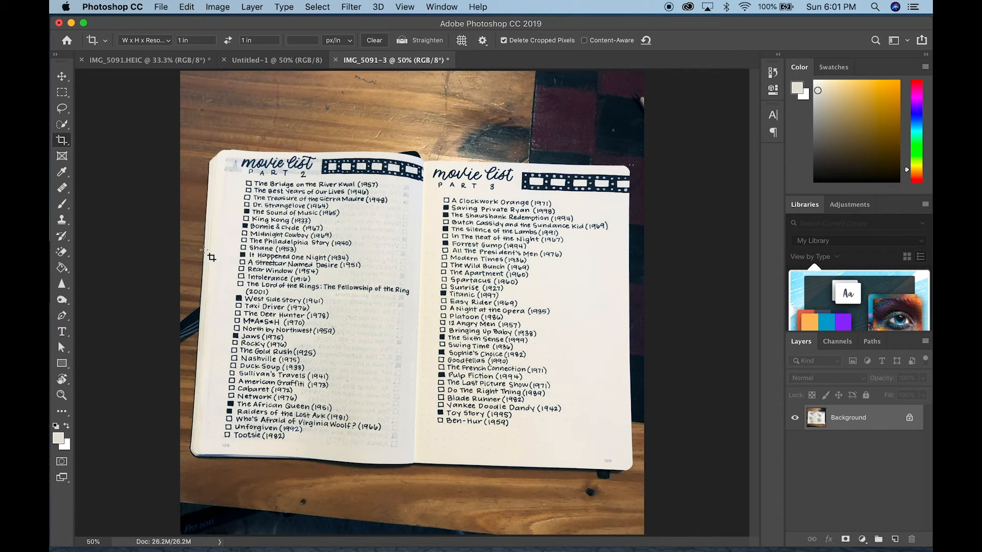
Switch to the Move tool and unlock the Background layer
left_click(62, 77)
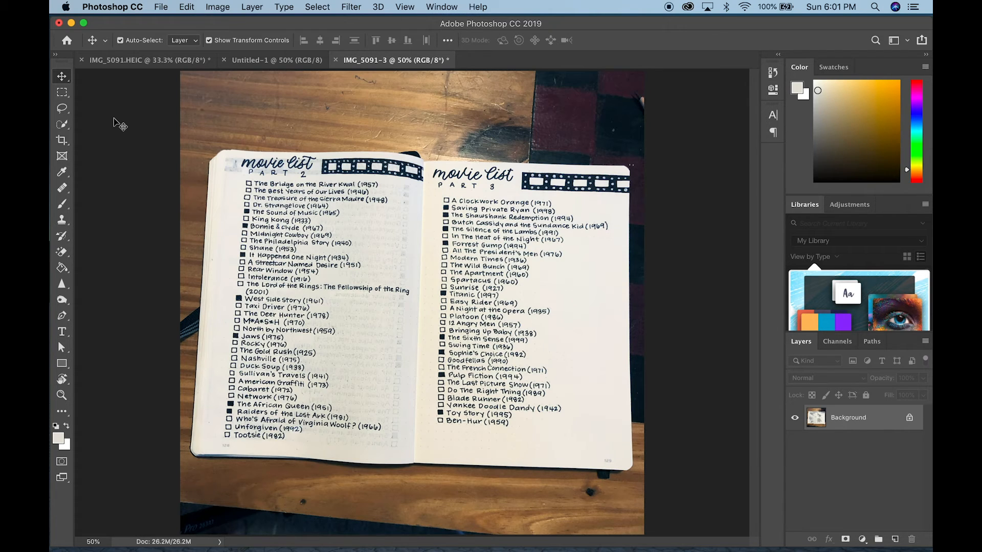
key("super+minus")
key("super+plus")
key("super+equal")
key("super+equal")
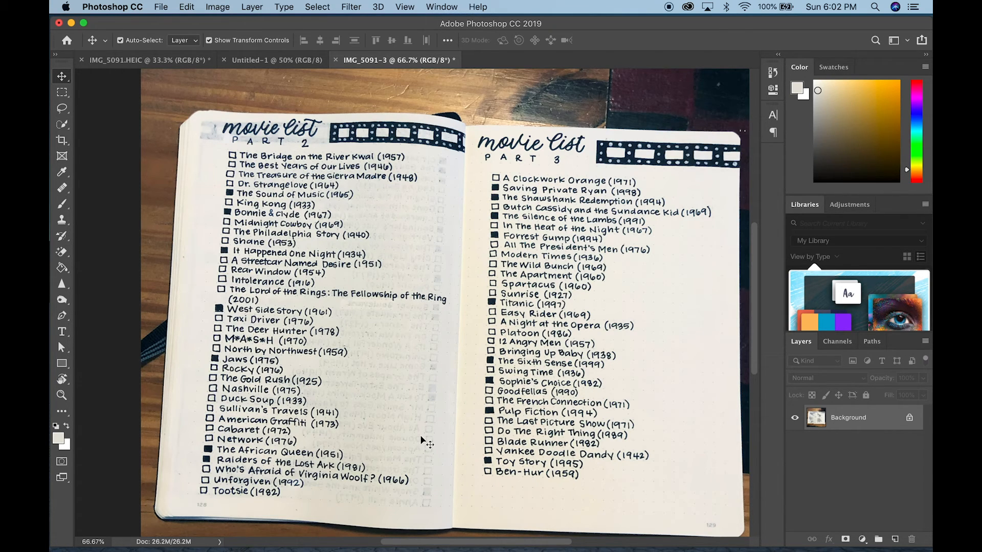
key("super+minus")
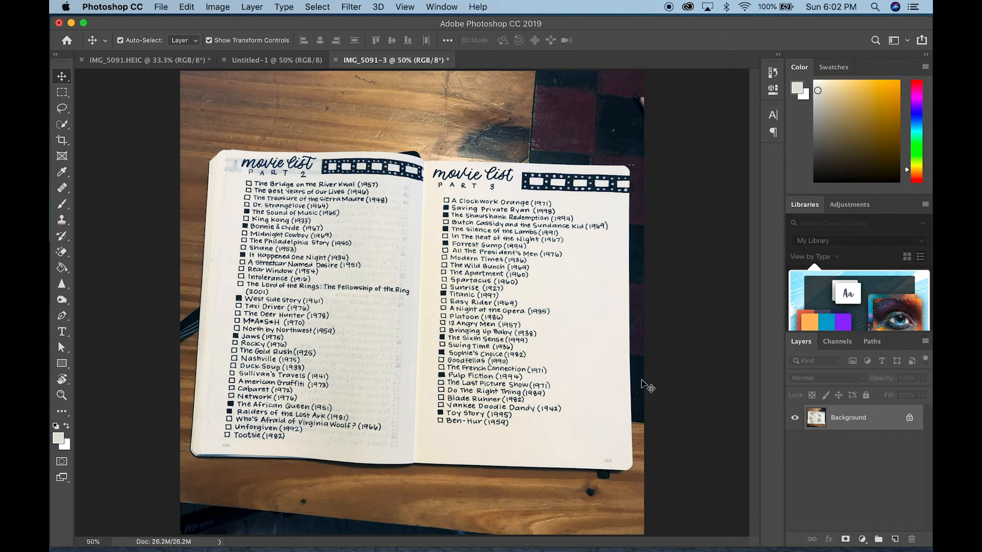
left_click(909, 418)
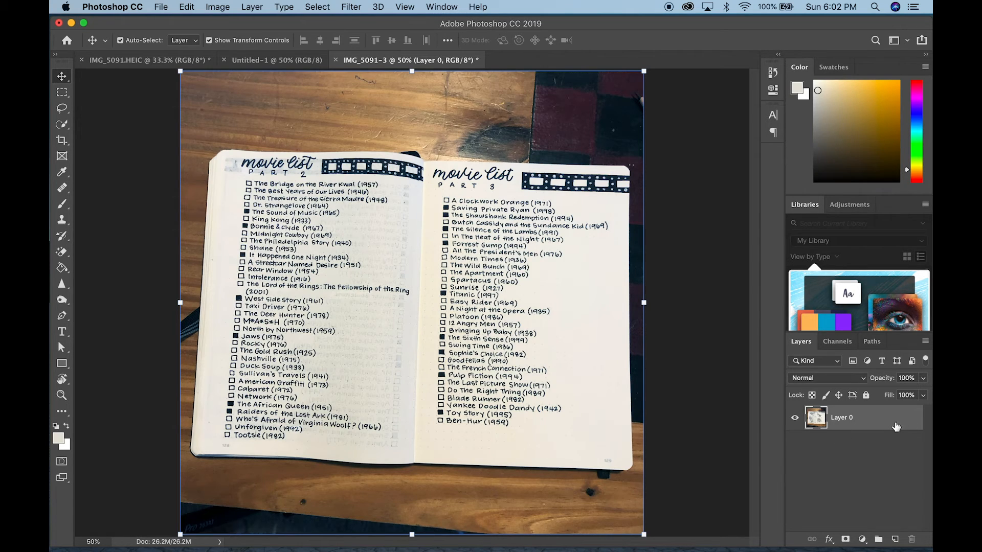
left_click(866, 396)
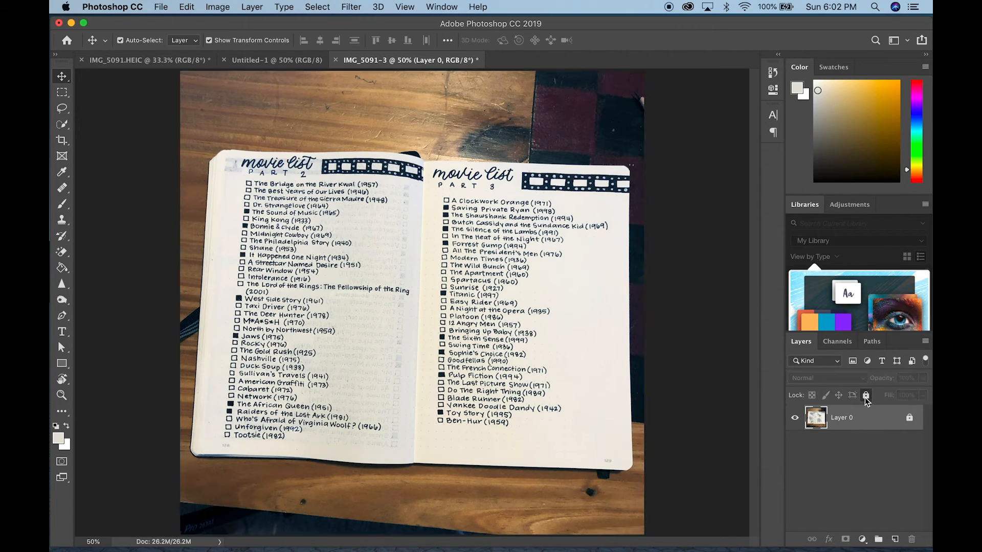
left_click(909, 421)
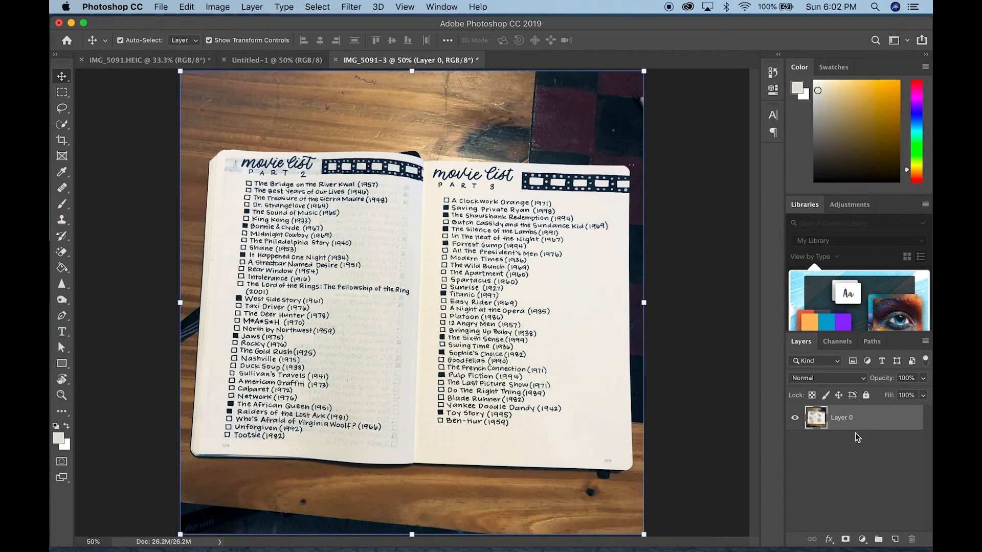
Duplicate the unlocked photo layer twice so the document has three identical layers
left_click_drag(876, 423, 892, 541)
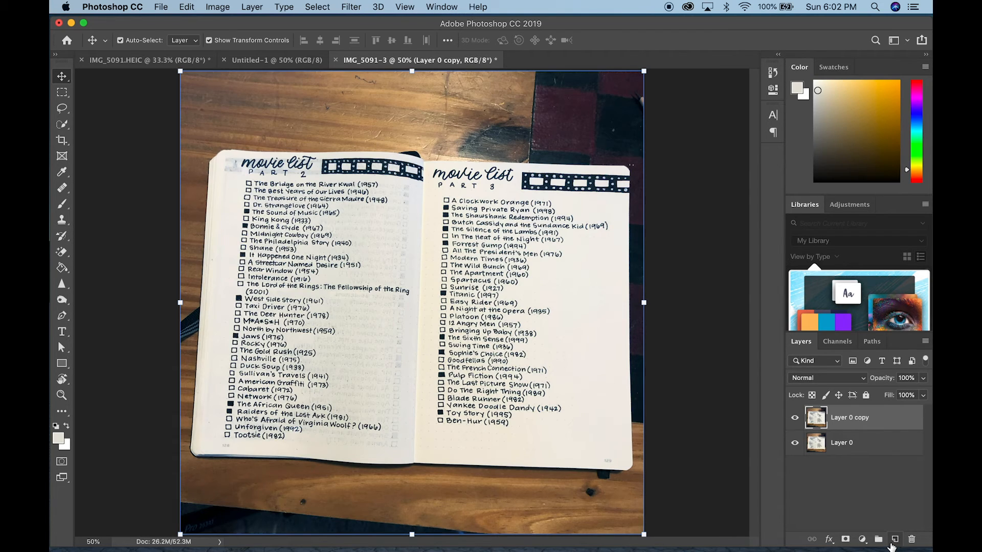
left_click(859, 484)
left_click_drag(876, 426, 898, 540)
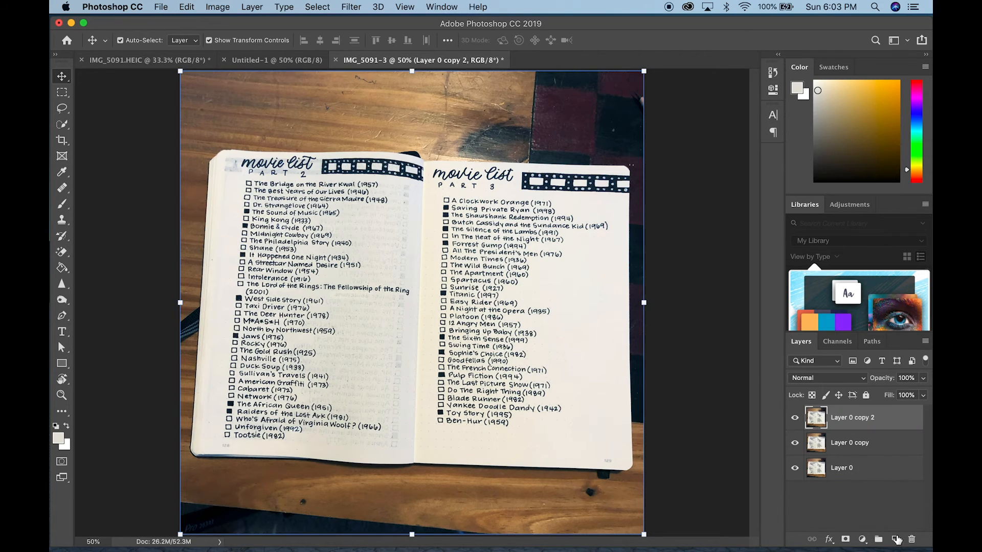
Rename the lowest layer "Copy" and hide it, keeping the two layers above it visible
double_click(841, 468)
type("Copy")
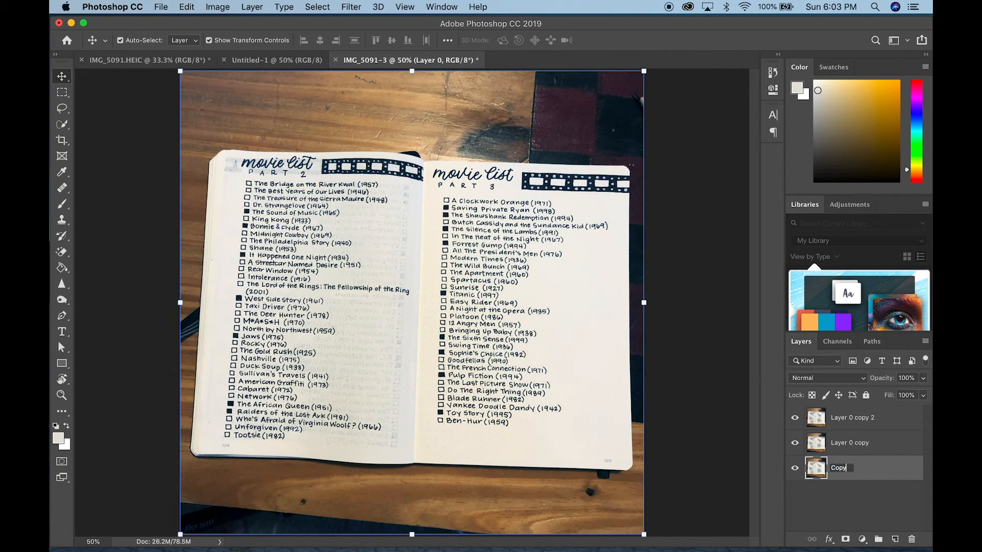
key("Return")
double_click(851, 443)
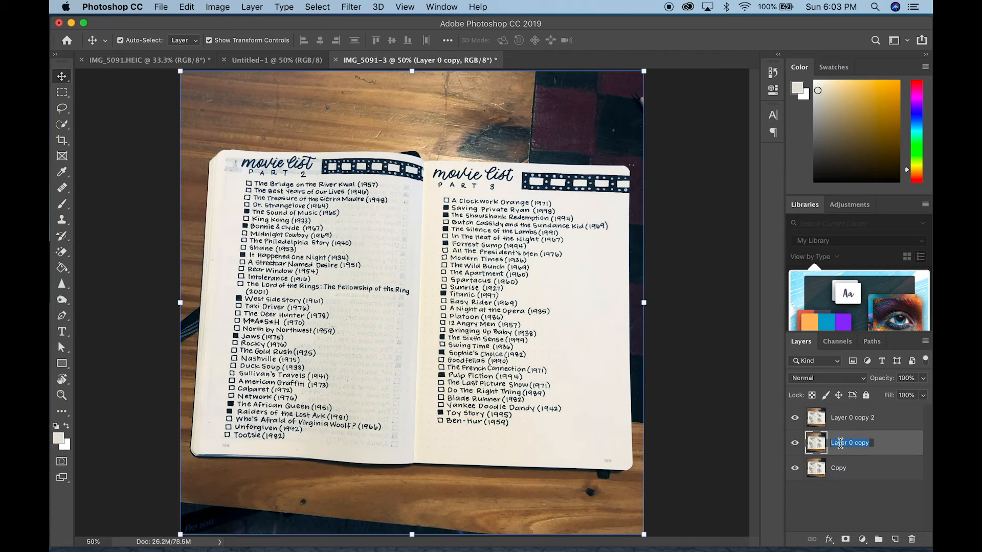
left_click(850, 503)
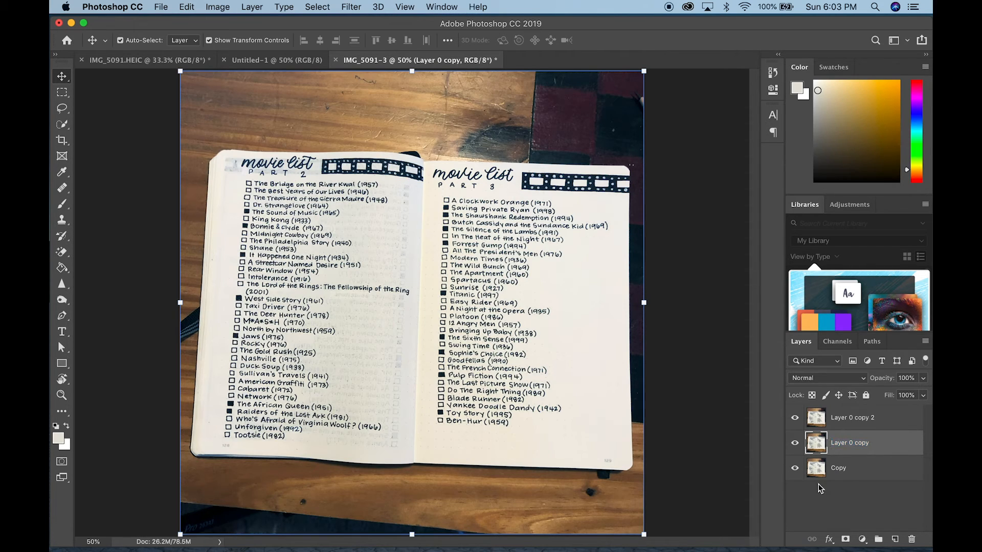
left_click(795, 469)
left_click(795, 444)
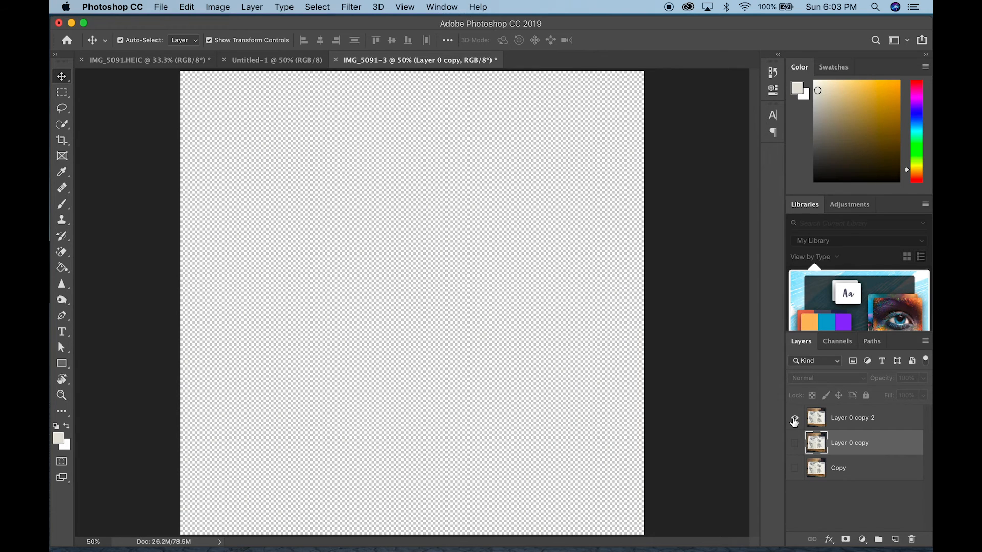
left_click(795, 444)
left_click(795, 443)
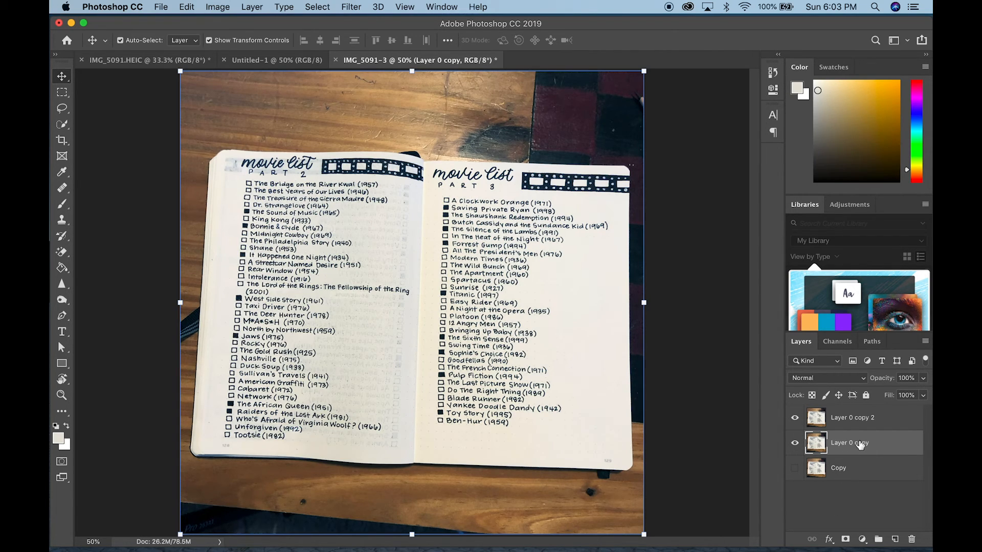
Rename the middle layer "Template" and the uppermost layer "Final Image"
double_click(844, 443)
type("Template")
key("Return")
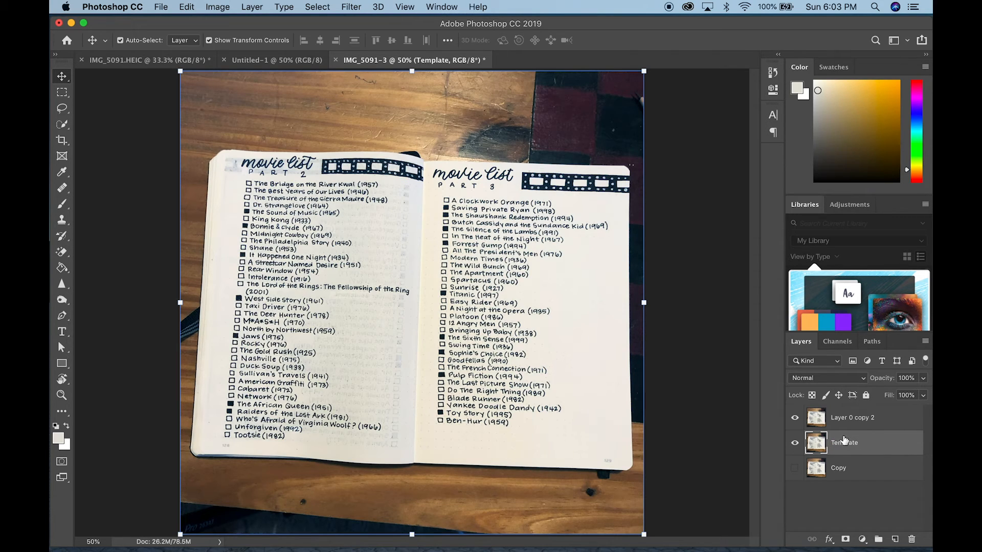
double_click(839, 419)
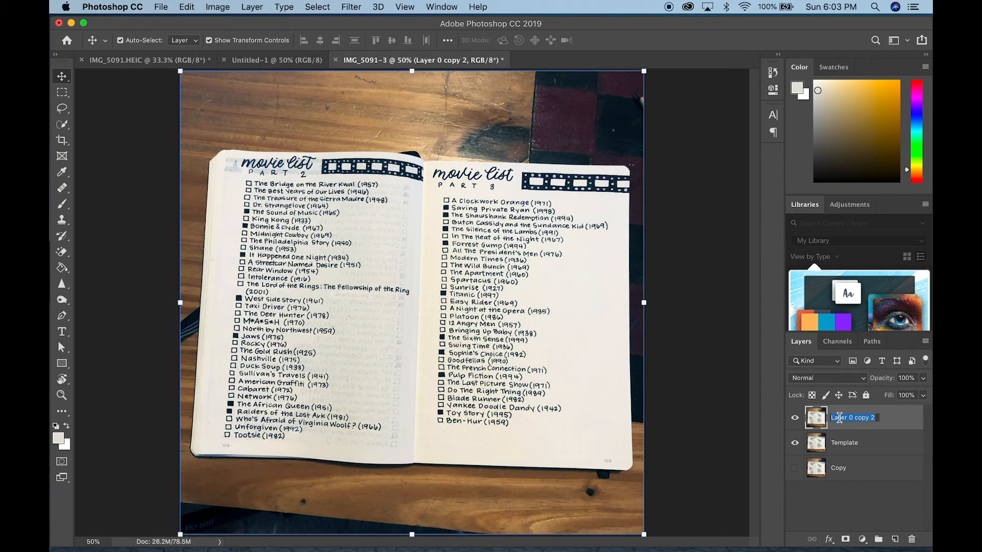
type("Final Image")
key("Return")
left_click(849, 500)
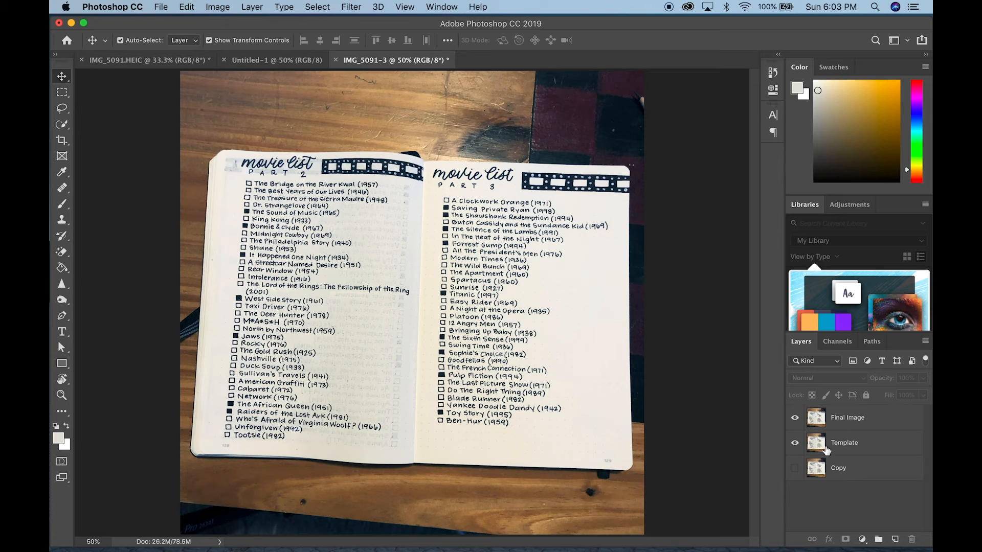
Hide the Final Image layer so that only the Template layer is visible
left_click(794, 422)
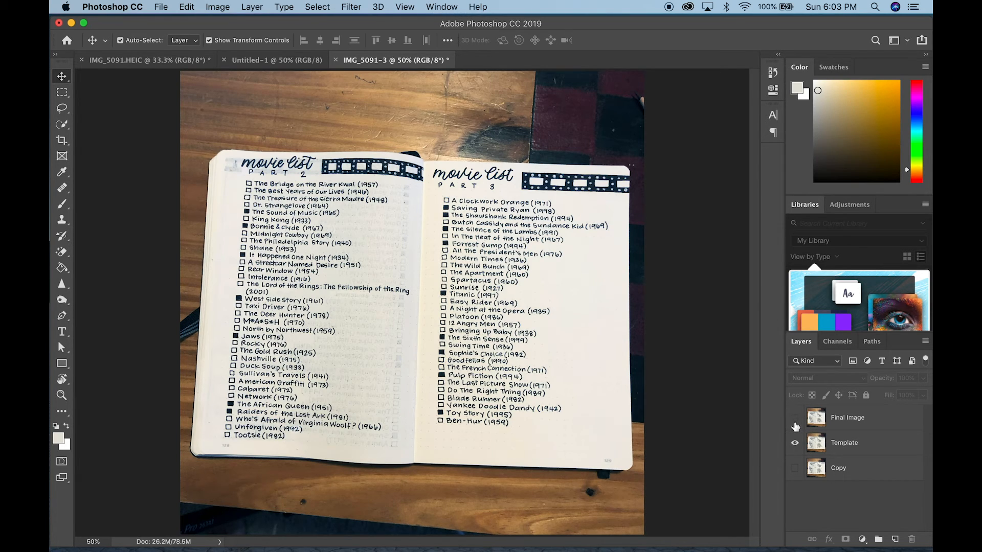
left_click(866, 446)
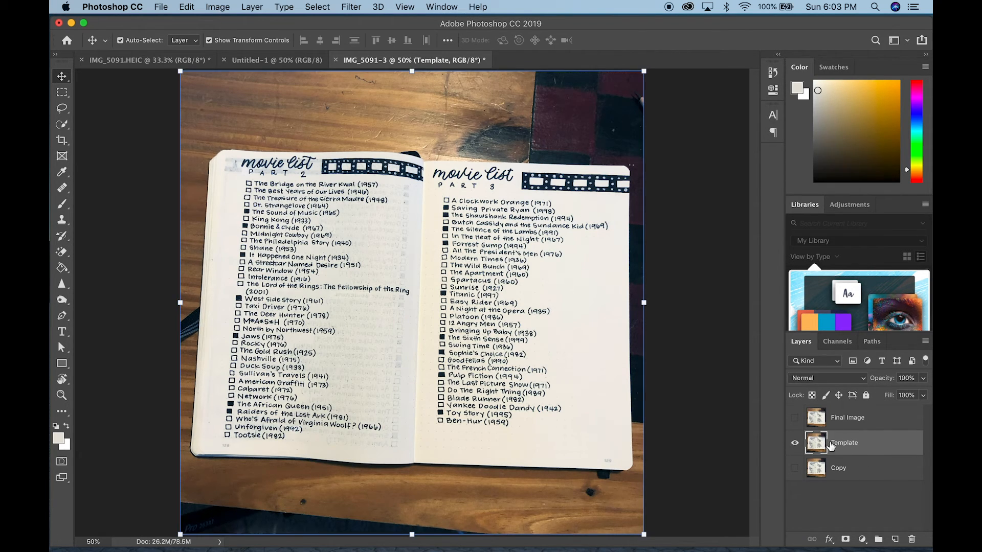
left_click(117, 138)
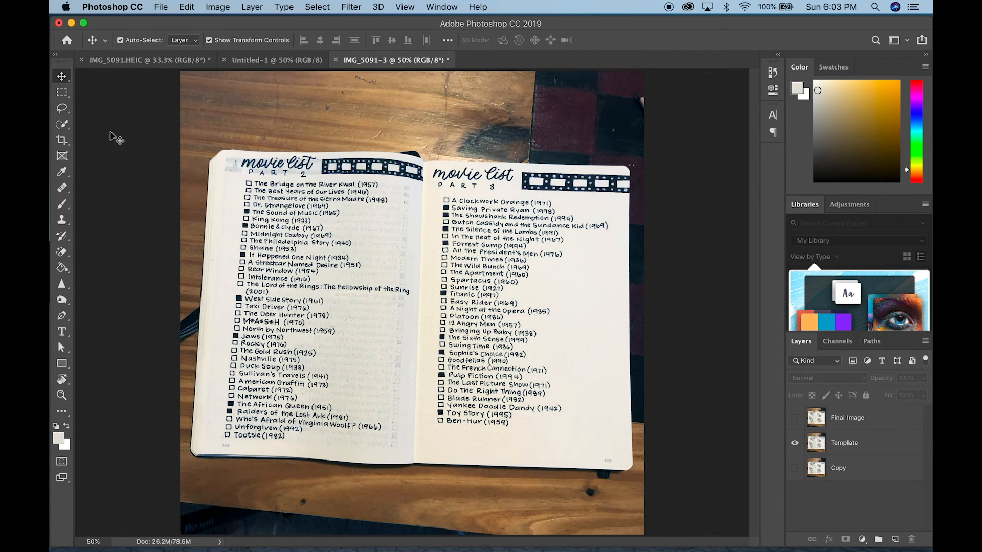
left_click(217, 7)
mouse_move(227, 24)
left_click(220, 6)
left_click(204, 6)
left_click(212, 6)
left_click(218, 6)
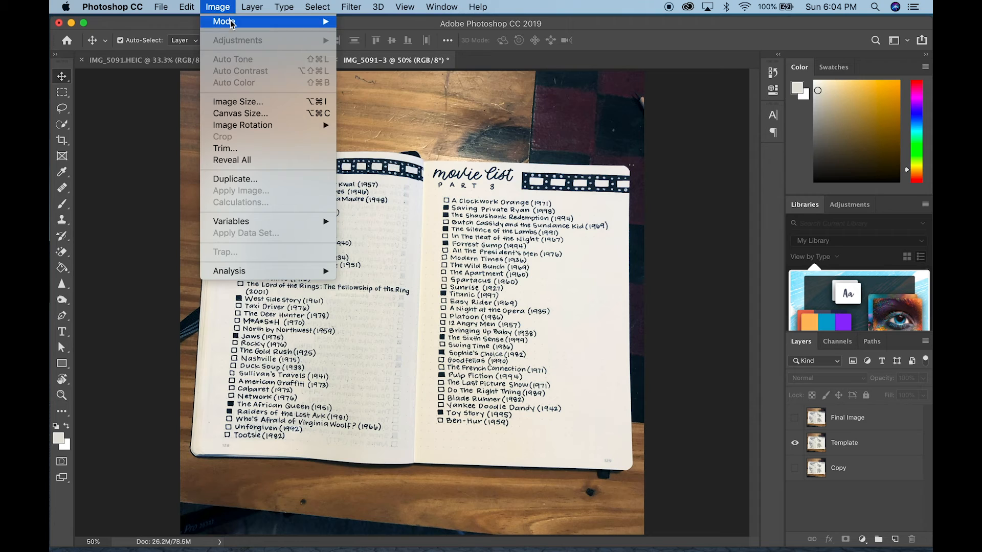
mouse_move(232, 24)
left_click(219, 4)
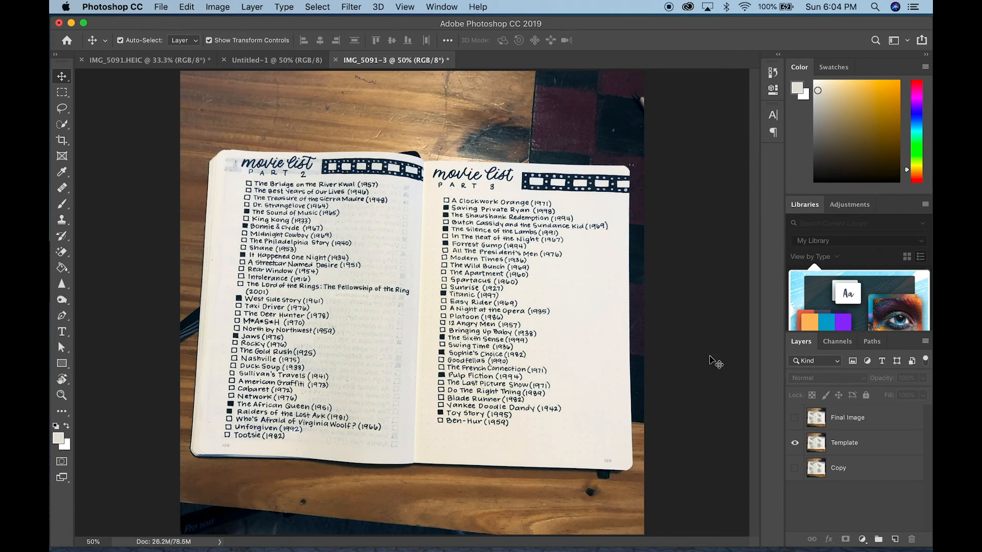
Apply a Brightness/Contrast adjustment to the Template layer with brightness 12 and contrast 100
left_click(873, 446)
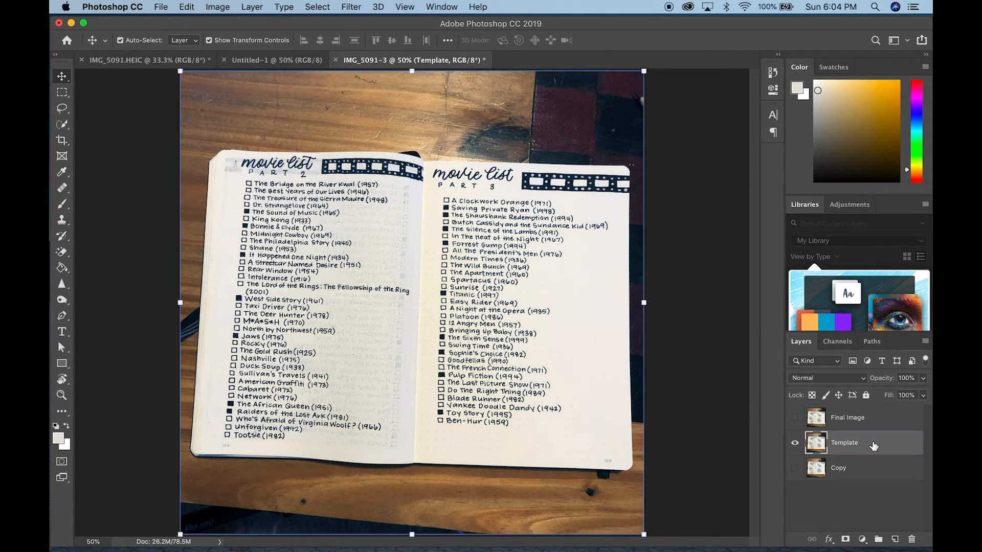
left_click(228, 6)
mouse_move(238, 43)
left_click(409, 40)
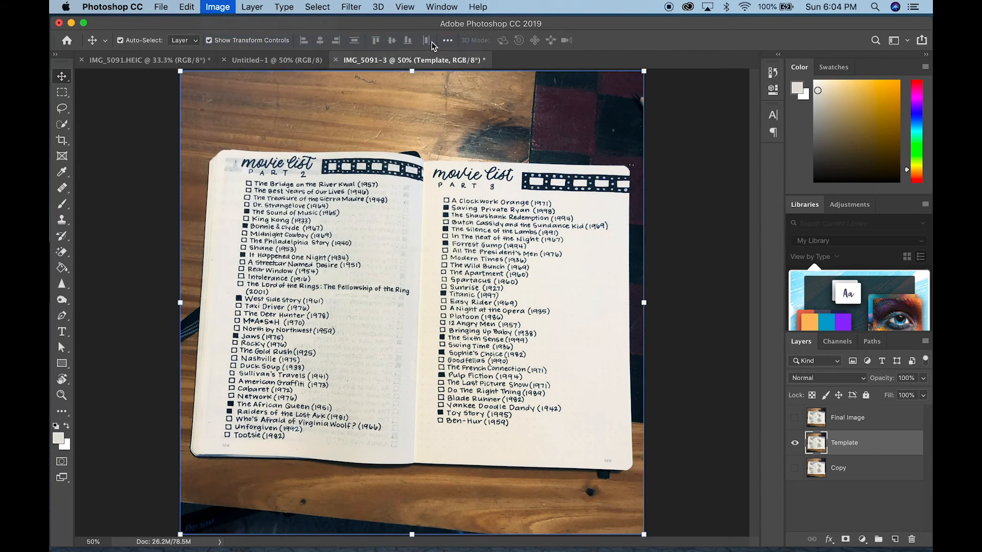
left_click_drag(665, 176, 726, 180)
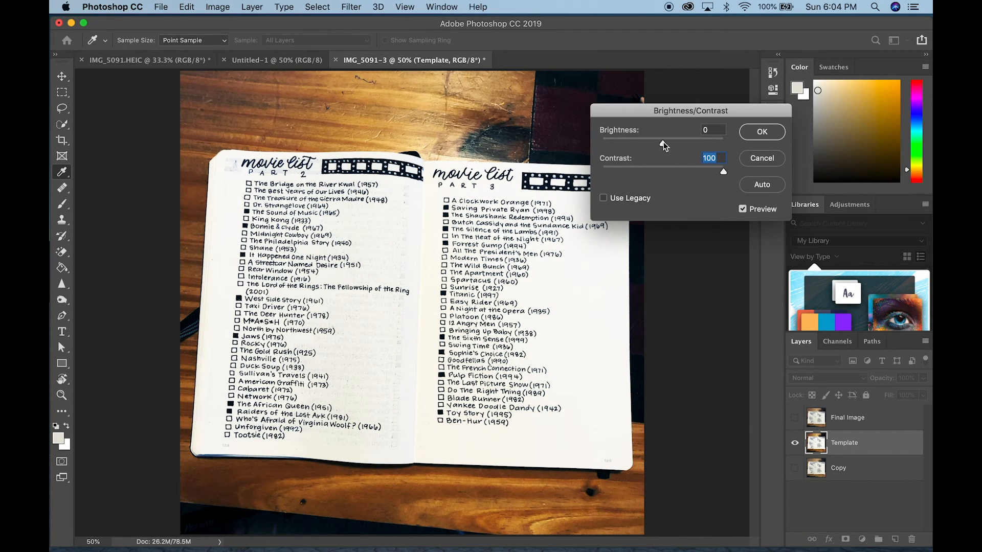
left_click_drag(663, 143, 667, 143)
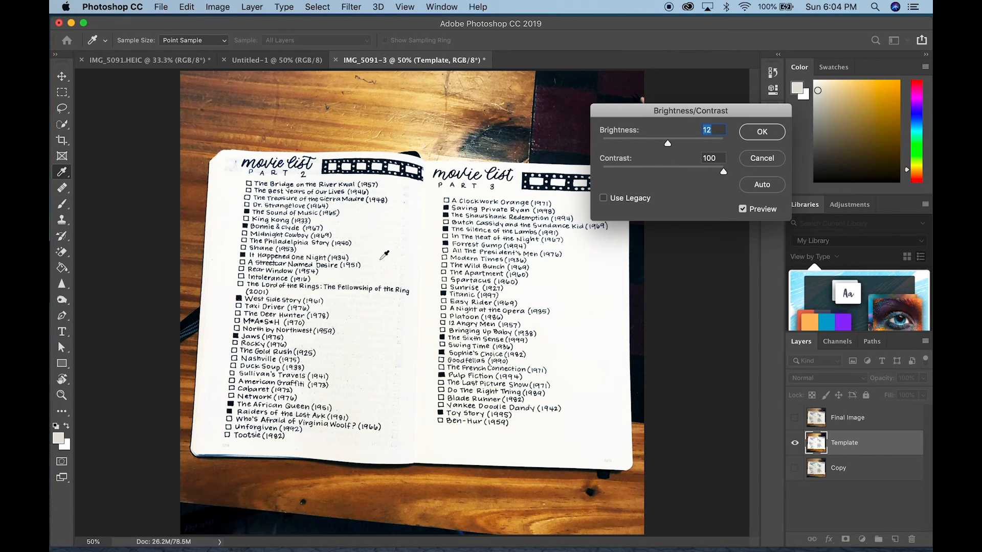
left_click(762, 132)
key("v")
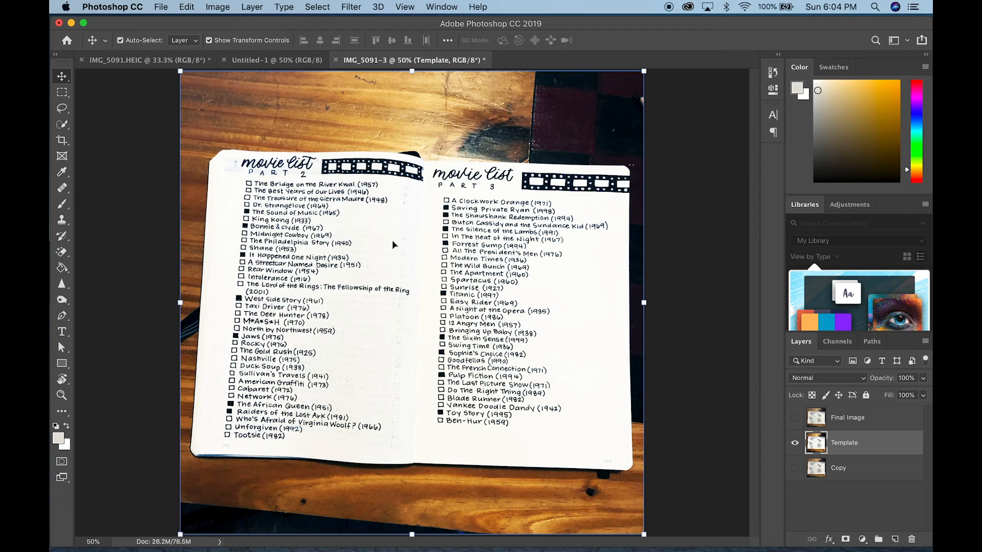
Select the dark areas of the Template layer with Color Range set to Shadows, adjusting the range and fuzziness
left_click(324, 6)
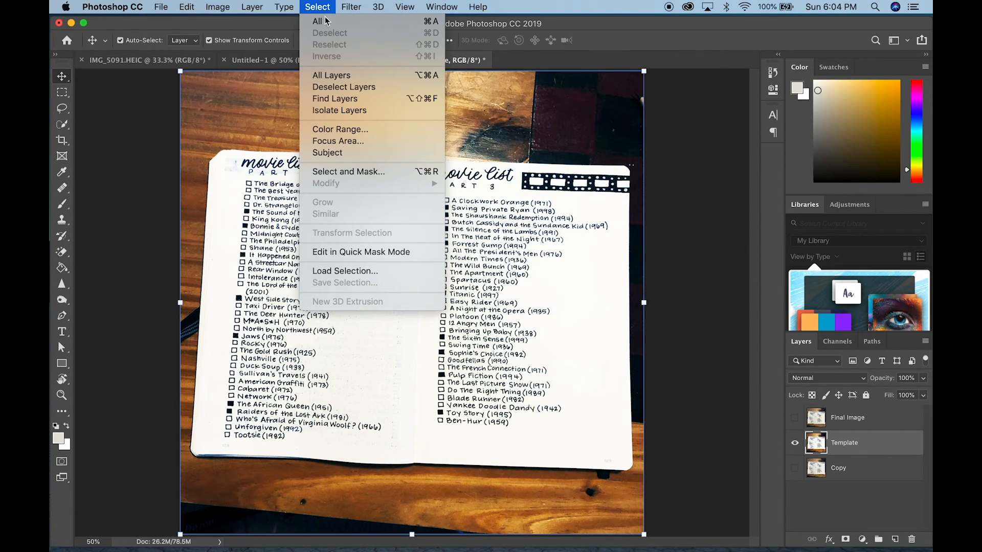
left_click(340, 129)
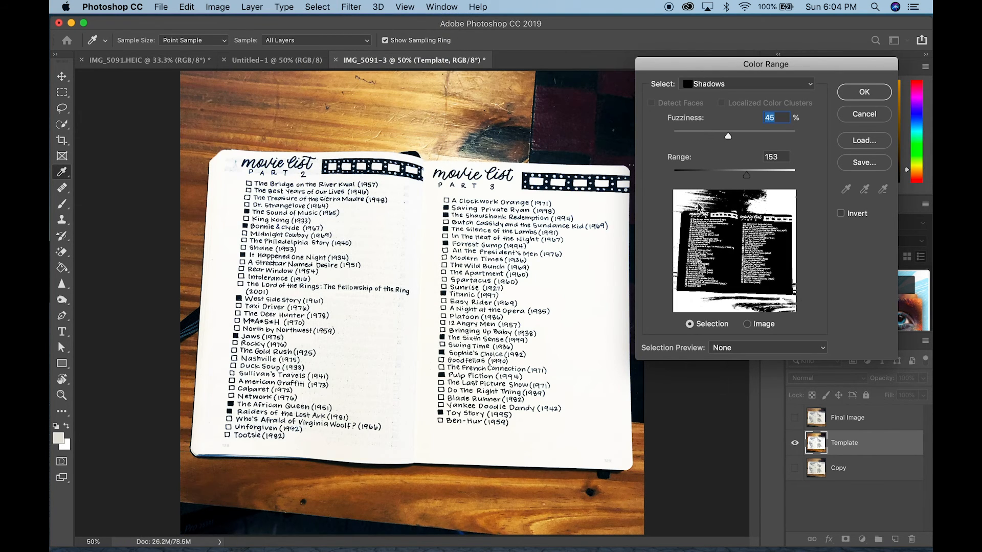
left_click(705, 87)
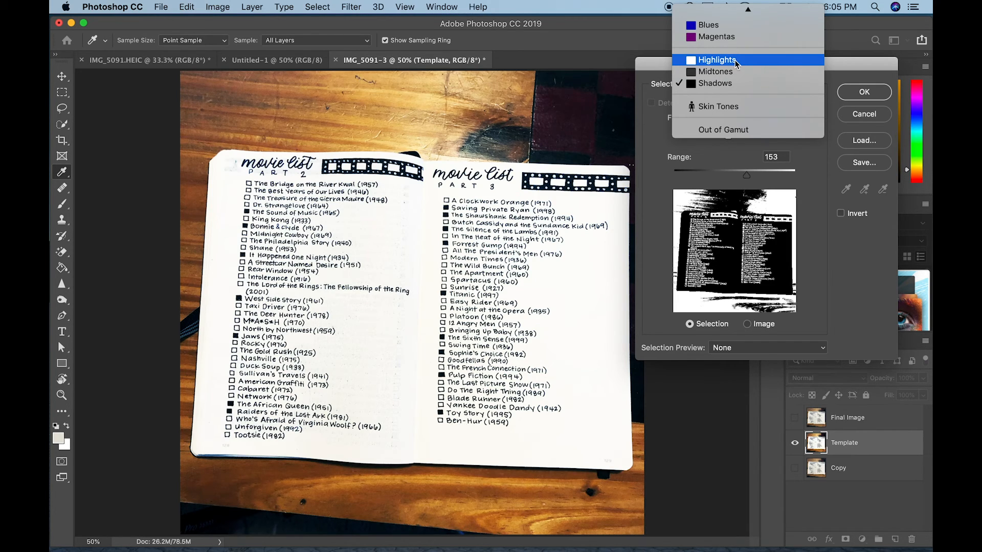
left_click(732, 87)
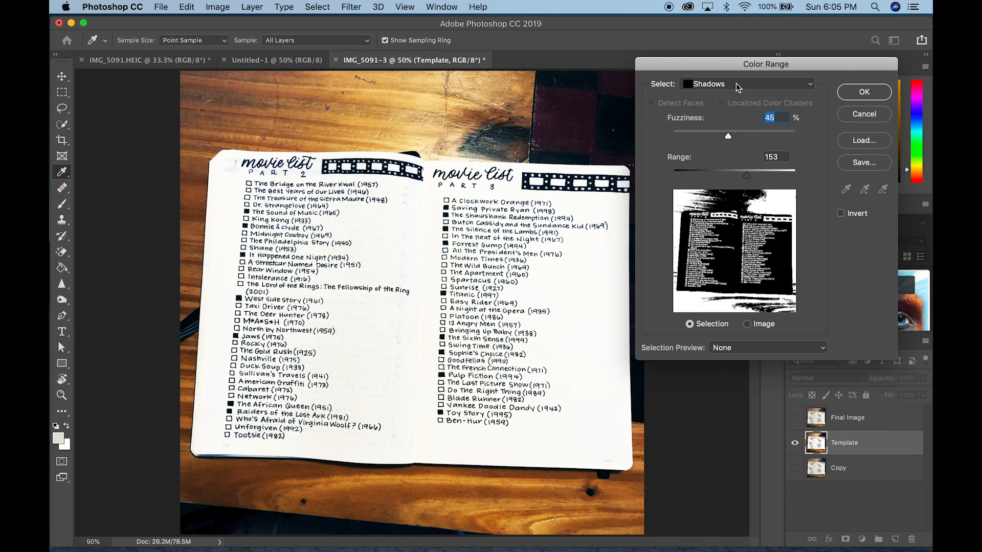
left_click(737, 87)
left_click(707, 84)
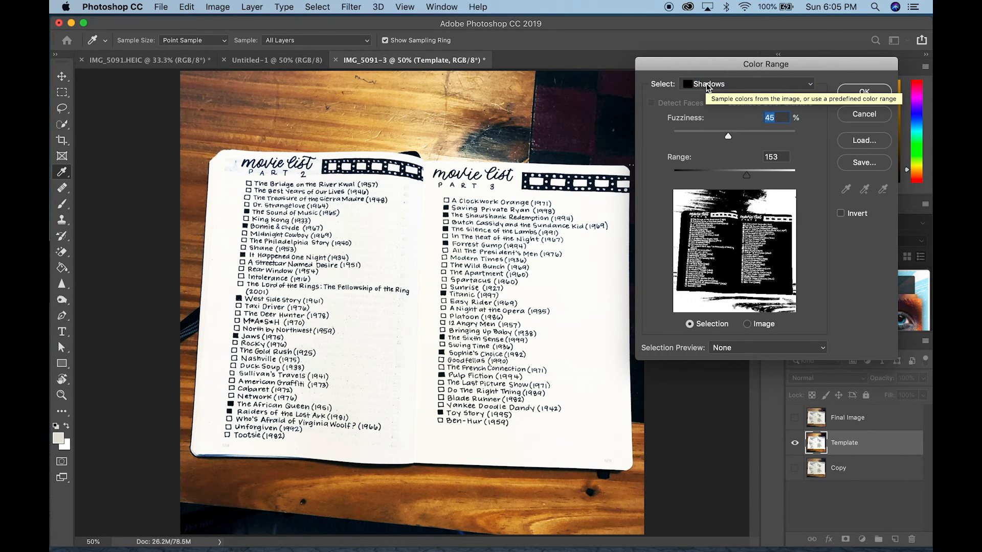
mouse_move(747, 176)
left_mouse_down()
mouse_move(765, 177)
mouse_move(697, 180)
mouse_move(752, 187)
left_mouse_up()
left_click_drag(728, 137, 732, 140)
left_click(853, 92)
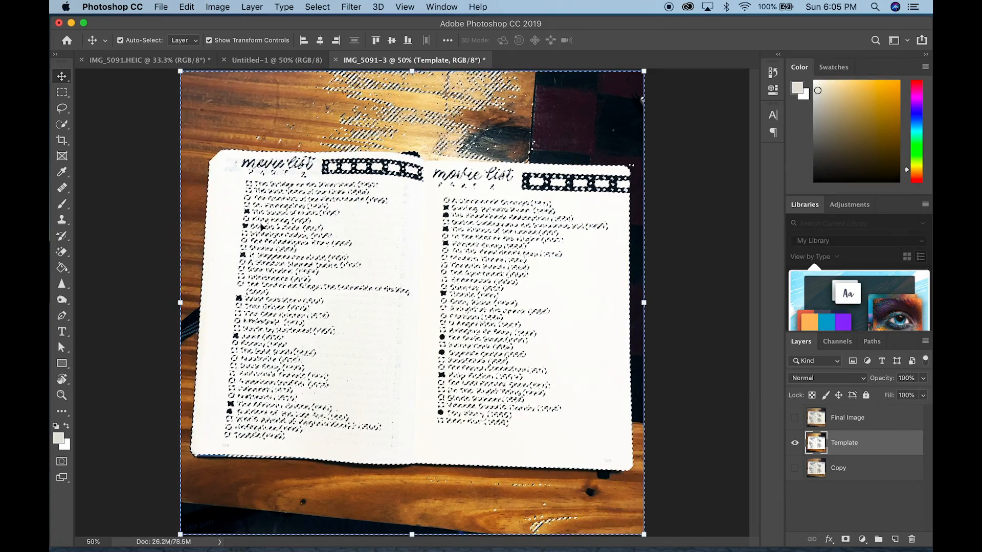
Examine the selection outlines around the handwritten list and the Part 2 heading up close
key("super+1")
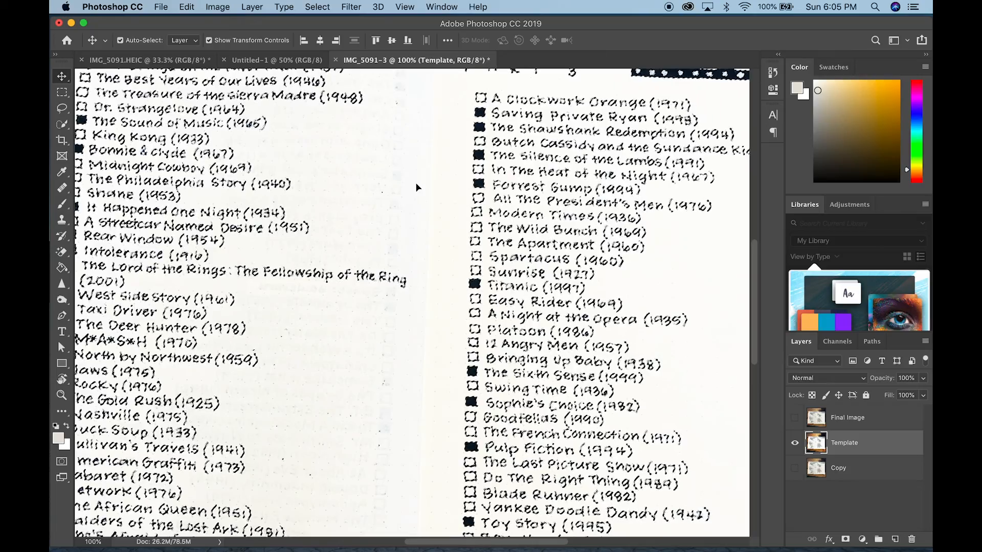
scroll(358, 215, "up", 4)
scroll(358, 215, "left", 8)
scroll(417, 188, "right", 5)
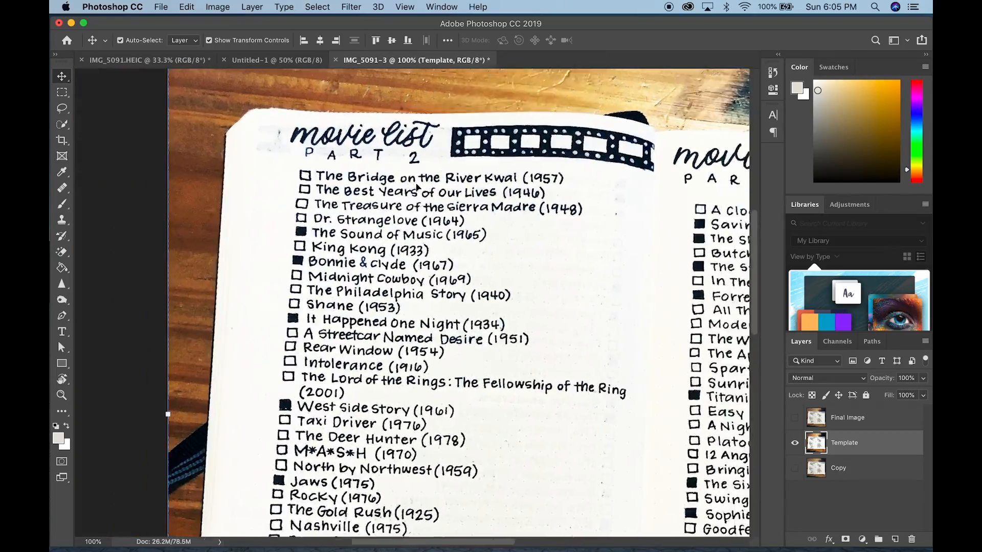
key("super+minus")
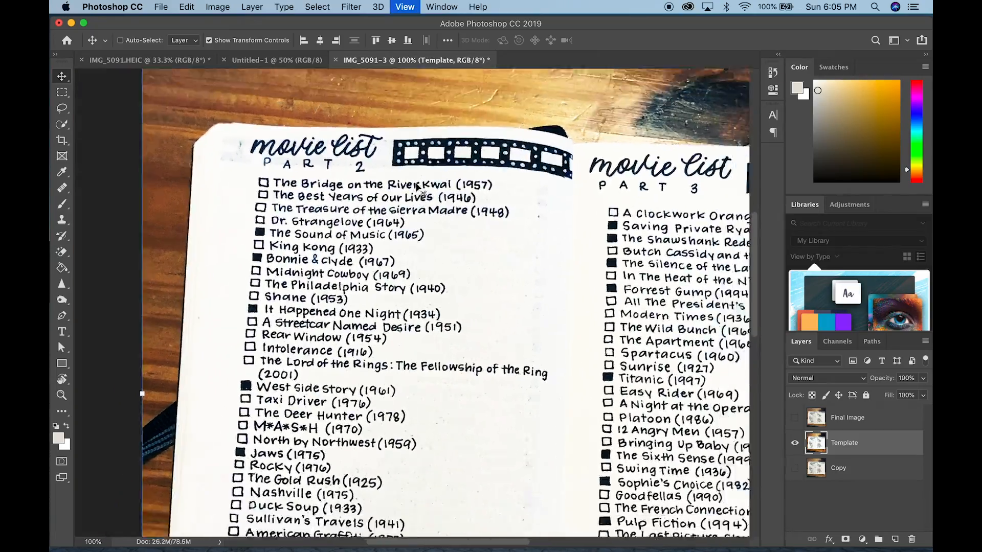
Show the Final Image layer and hide the Template layer, keeping the handwriting selection active
key("super+minus")
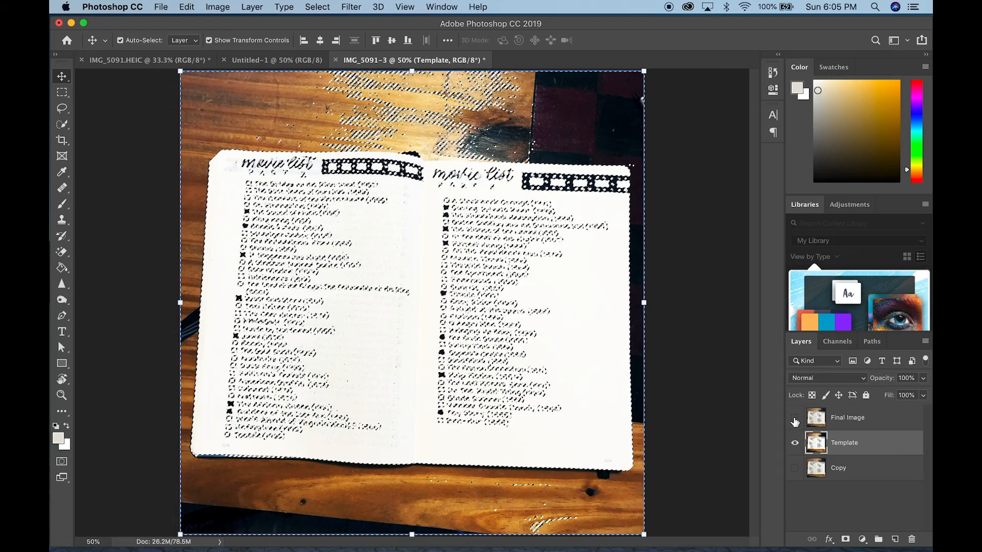
left_click(795, 417)
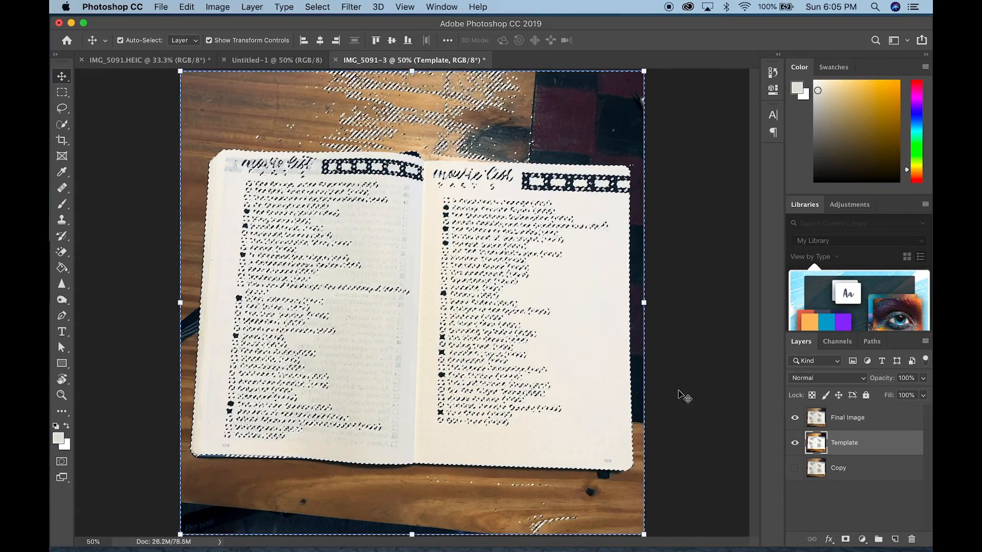
key("super+h")
key("super+equal")
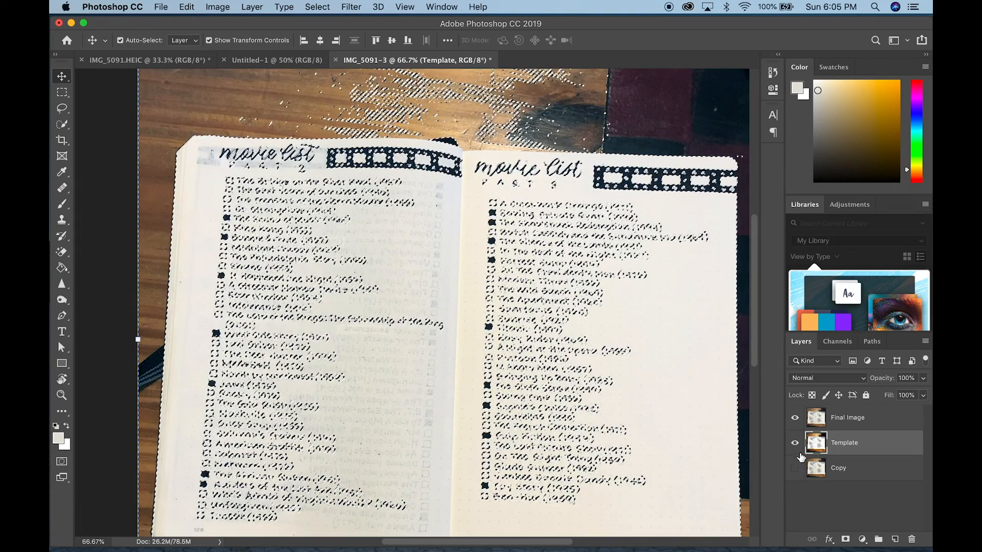
left_click(795, 444)
Set up the Brush tool with the 221 px Soft Round brush at 24% opacity
key("super+equal")
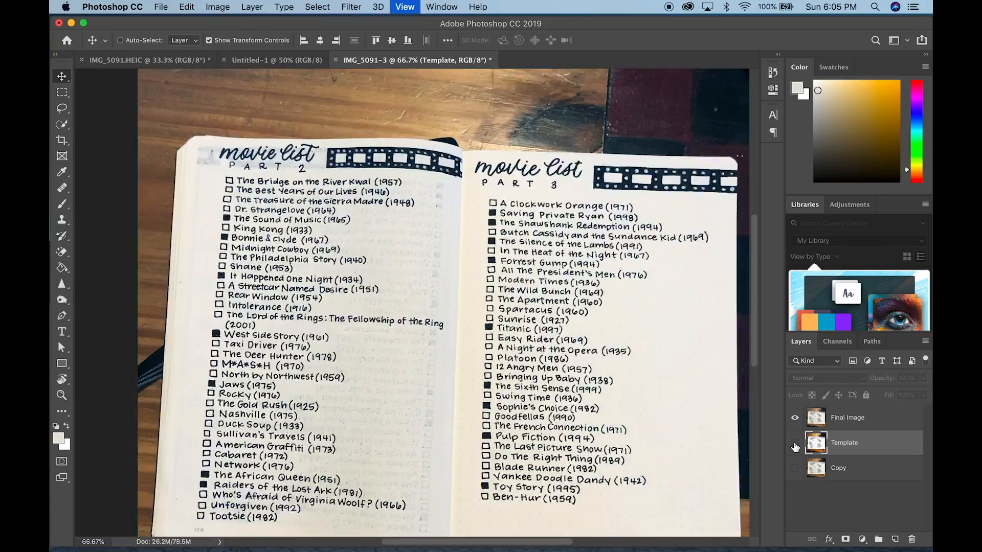
scroll(491, 381, "up", 4)
scroll(491, 381, "left", 2)
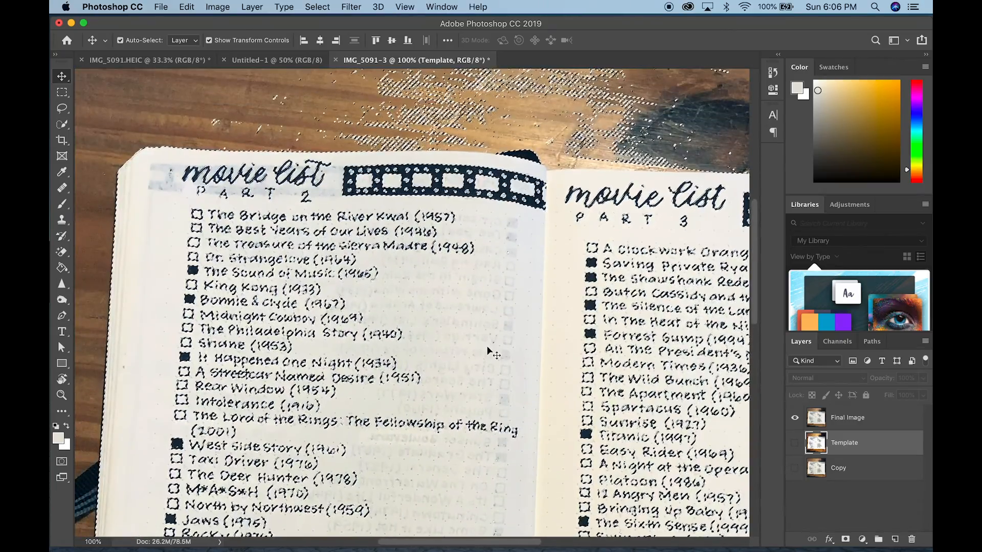
left_click(62, 204)
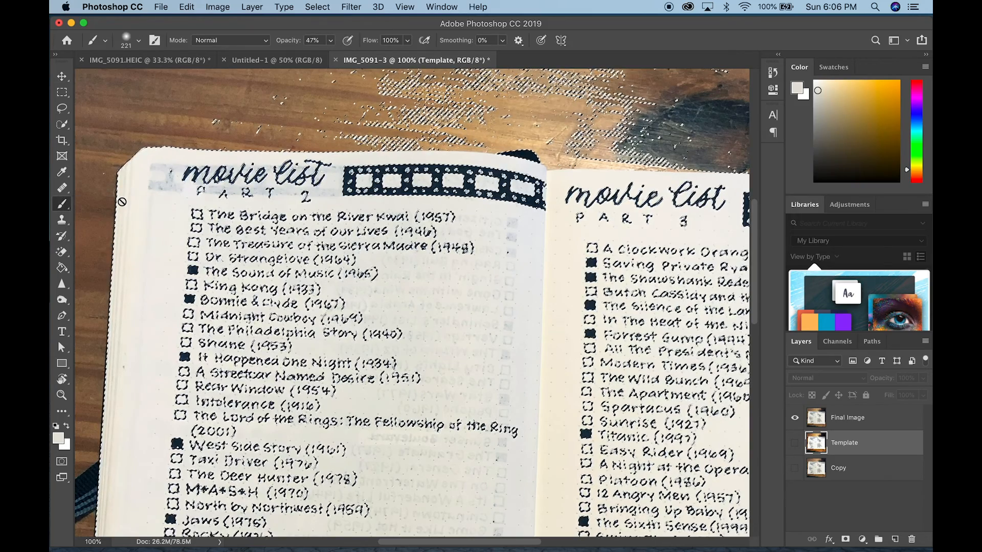
left_click(139, 41)
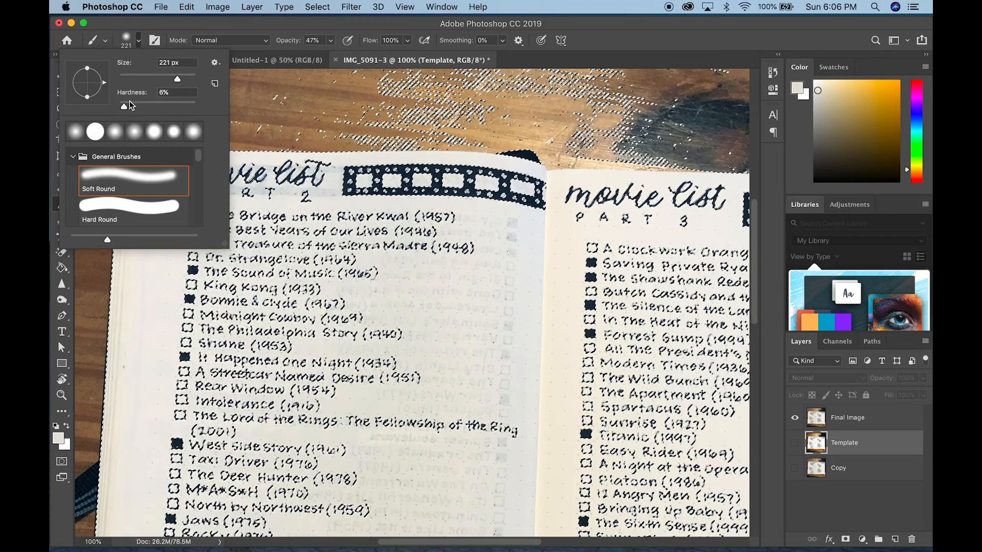
left_click_drag(125, 108, 120, 108)
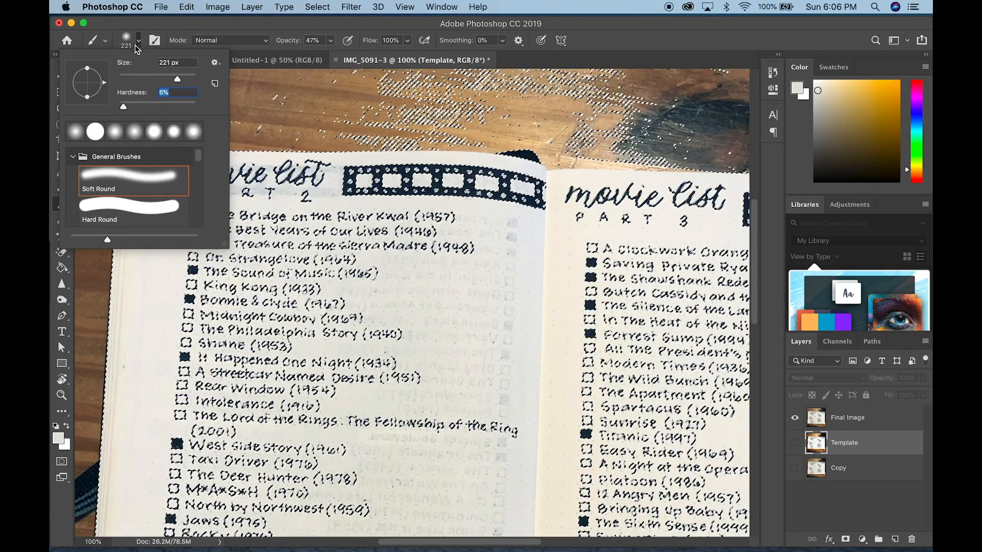
left_click(136, 47)
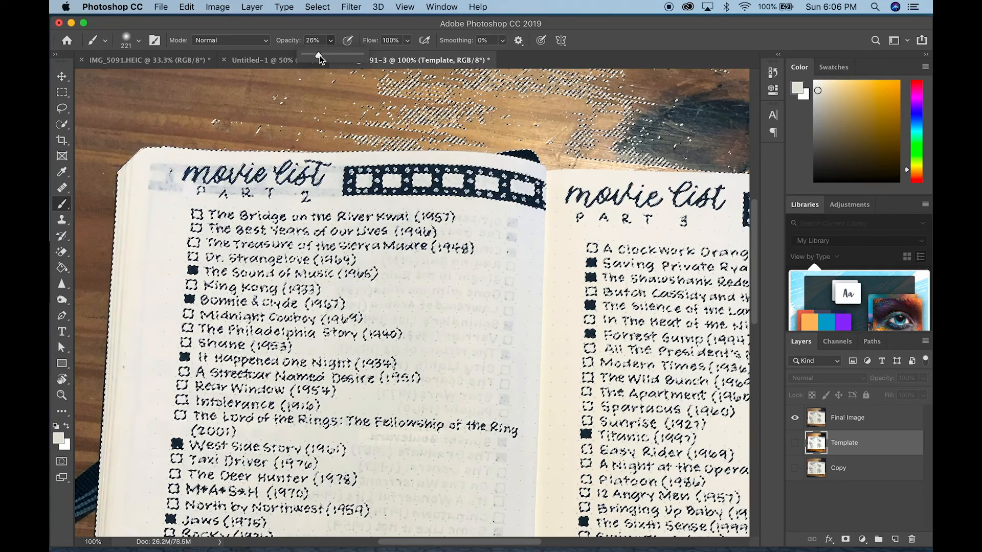
left_click(333, 38)
left_click(332, 42)
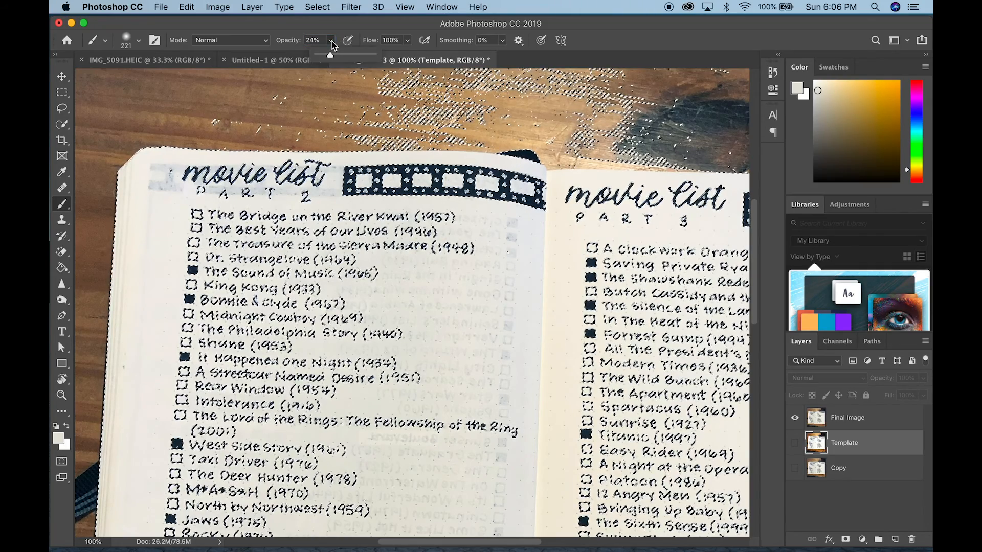
left_click(332, 43)
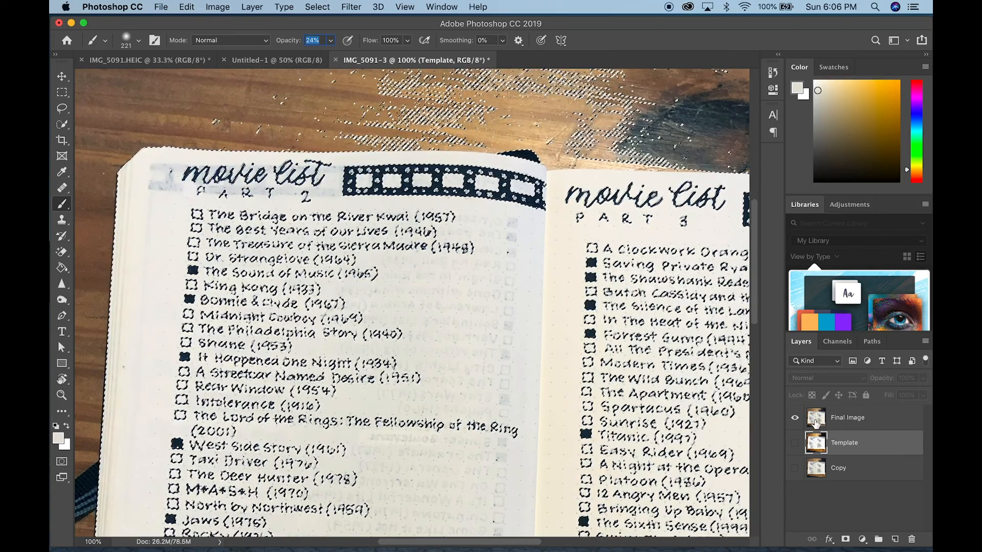
Make the Final Image layer active, try a brush stroke on the Part 2 page, and invert the selection
left_click(866, 417)
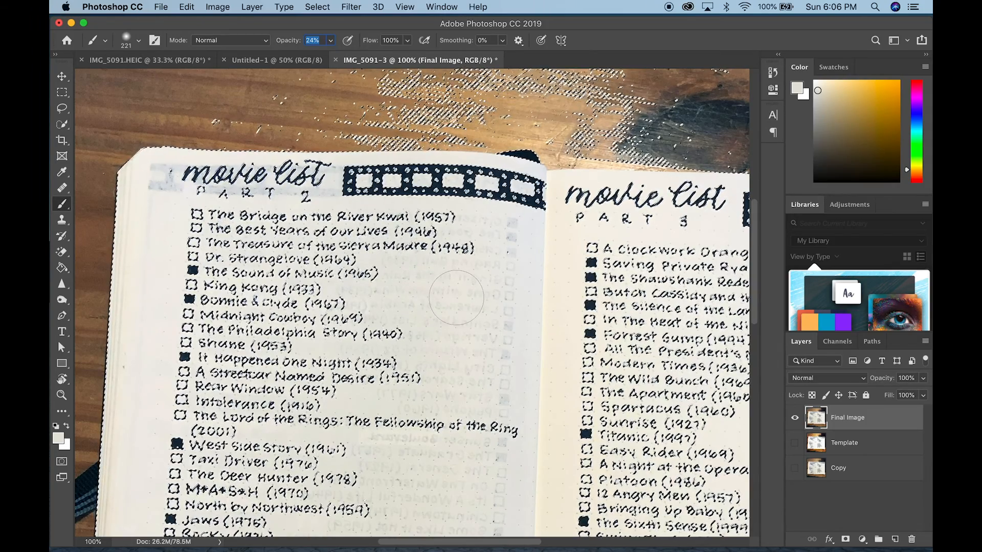
left_click_drag(476, 311, 469, 313)
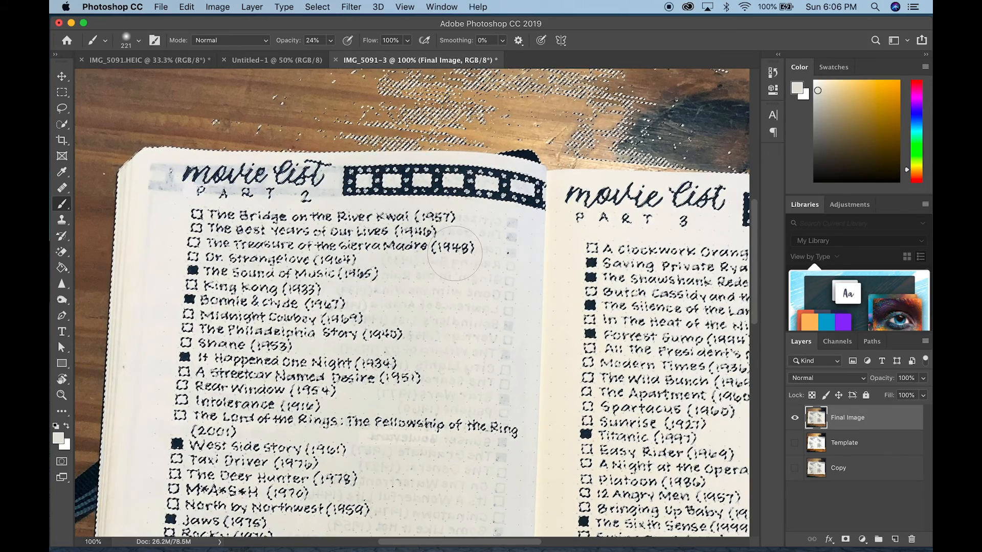
left_click(317, 8)
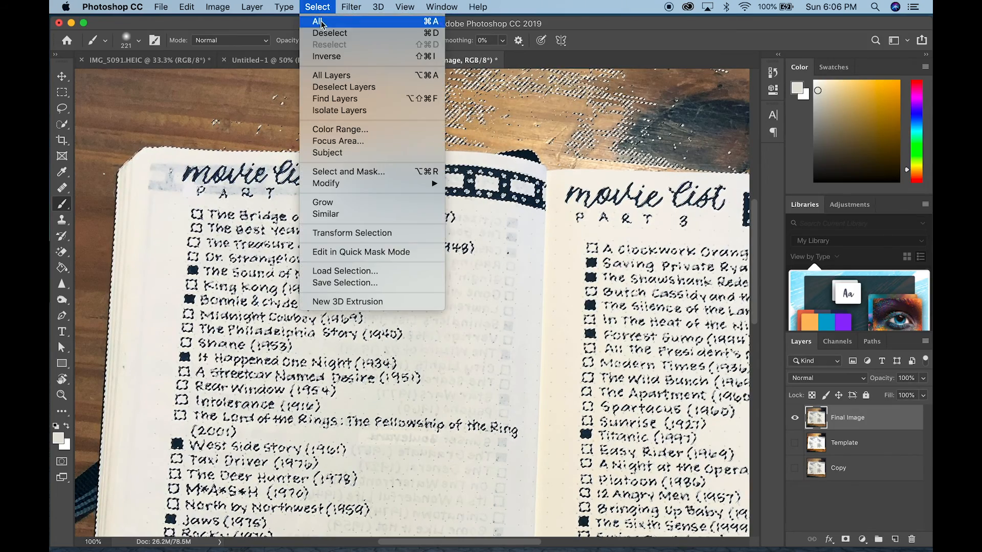
left_click(331, 55)
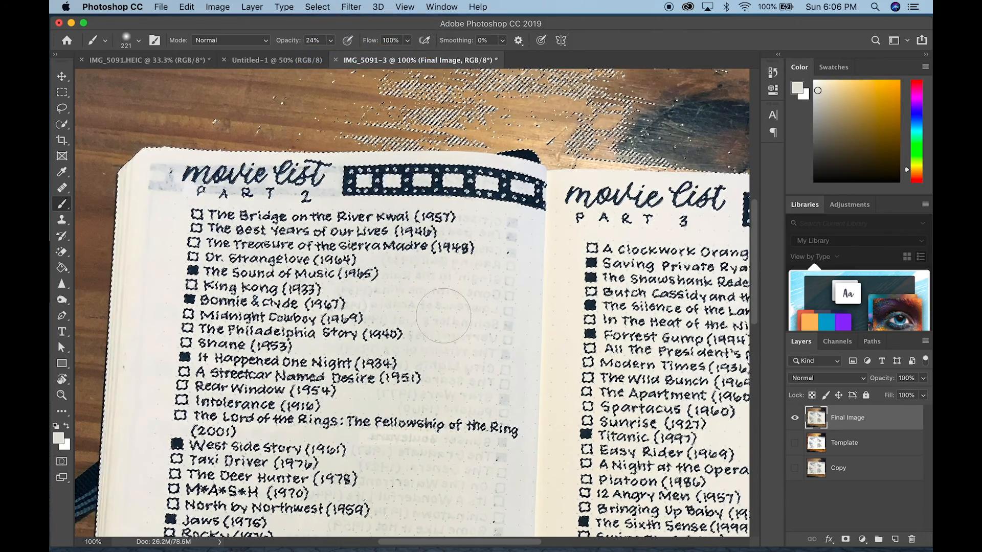
Sample the paper colour, set the brush size to 234 px, and paint over the bleed-through on the upper Part 2 page
scroll(444, 315, "down", 2)
scroll(443, 315, "right", 2)
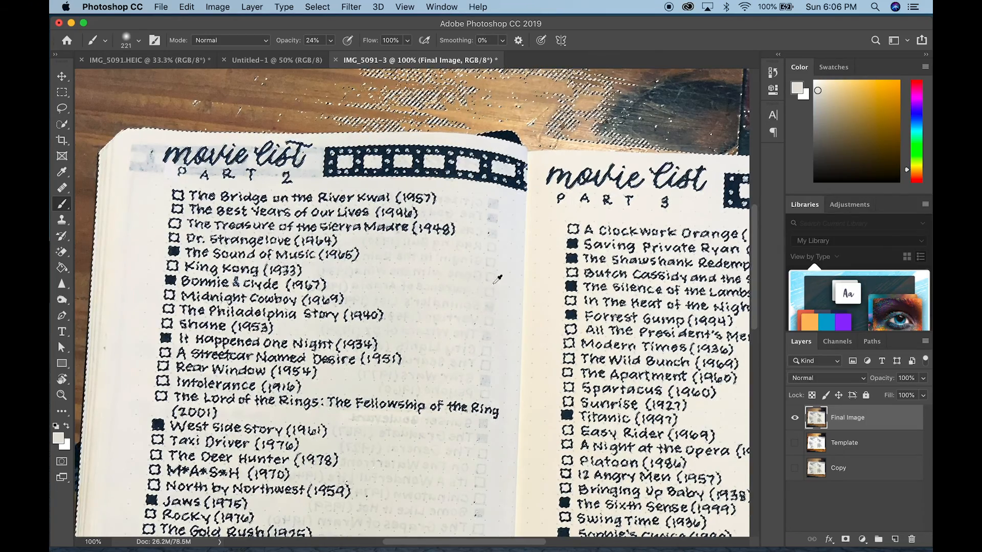
left_click(507, 277, "alt")
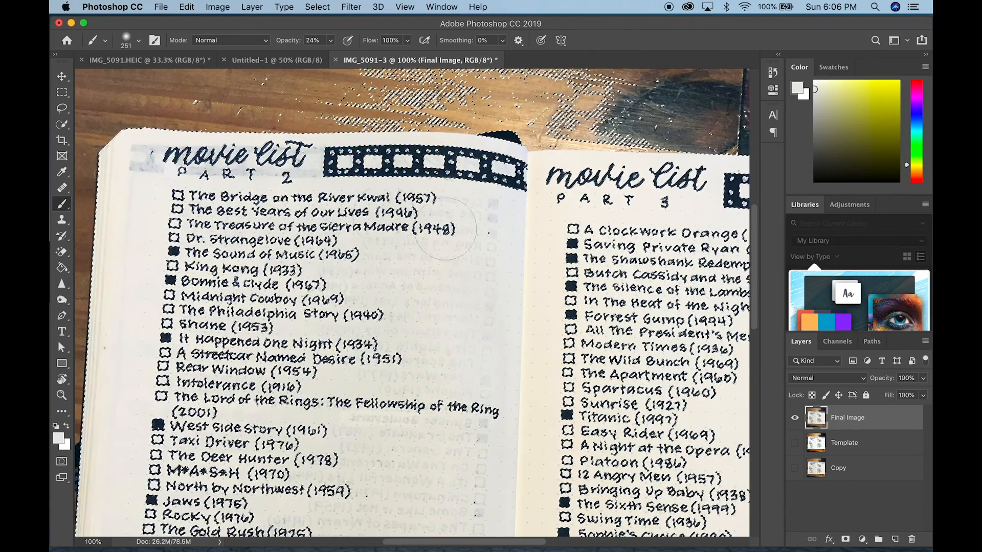
left_click(138, 41)
left_click_drag(179, 78, 175, 79)
left_click(140, 42)
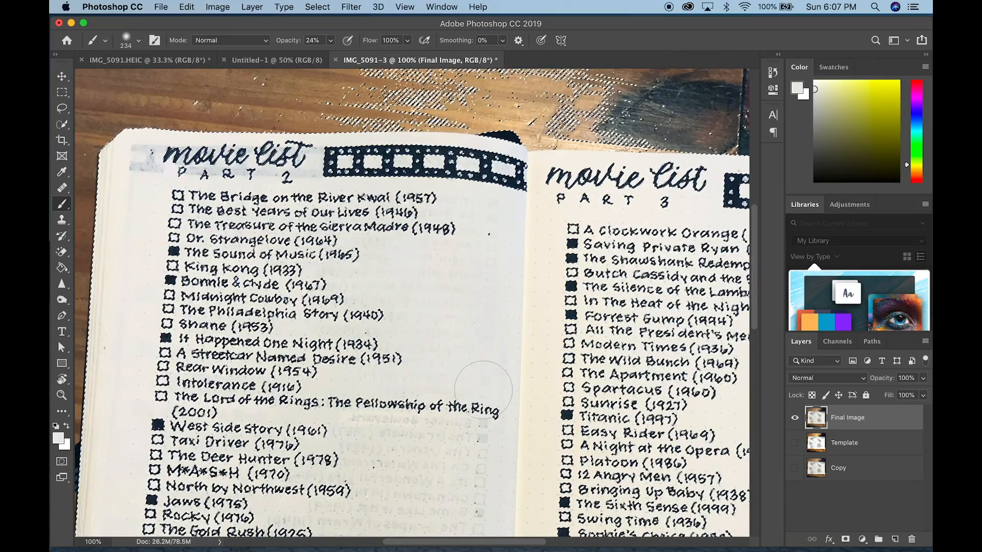
Sample the paper colour beside the list and paint over the bleed-through in the middle of the Part 2 page
scroll(483, 390, "down", 3)
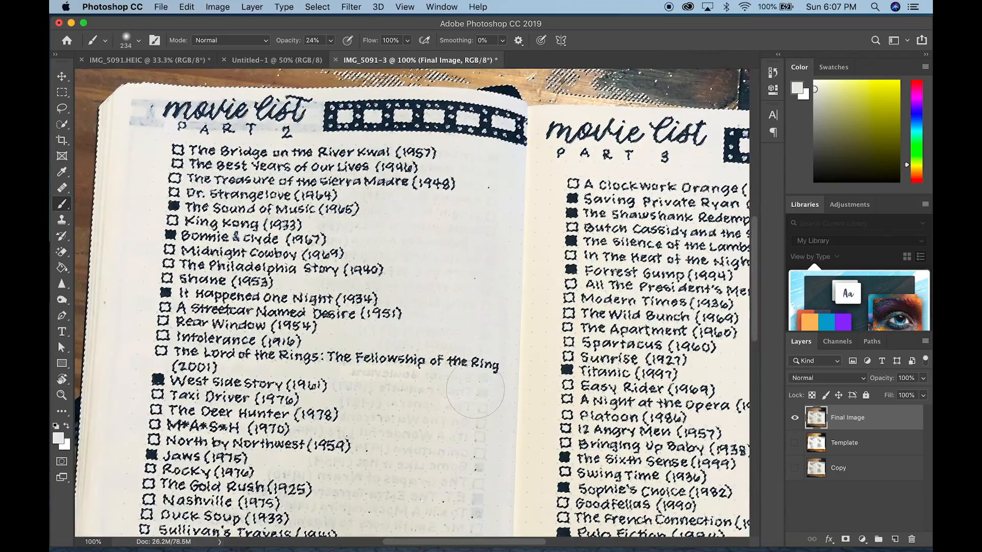
scroll(452, 388, "down", 3)
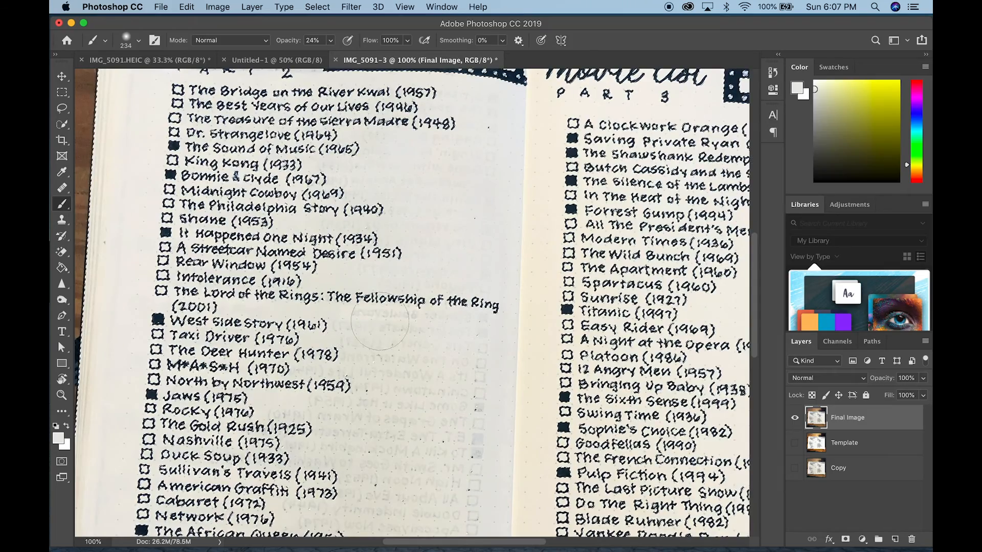
left_click(331, 279, "alt")
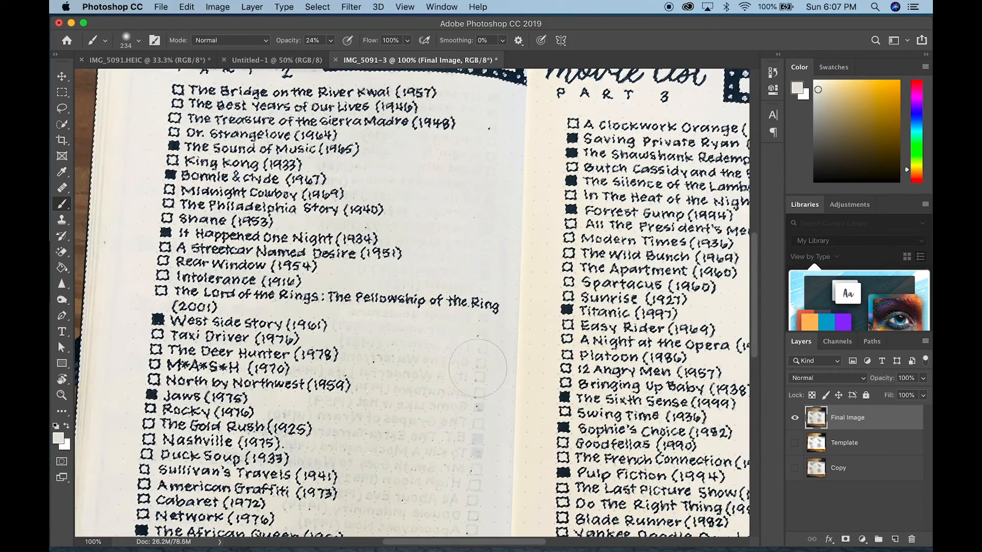
scroll(477, 323, "down", 2)
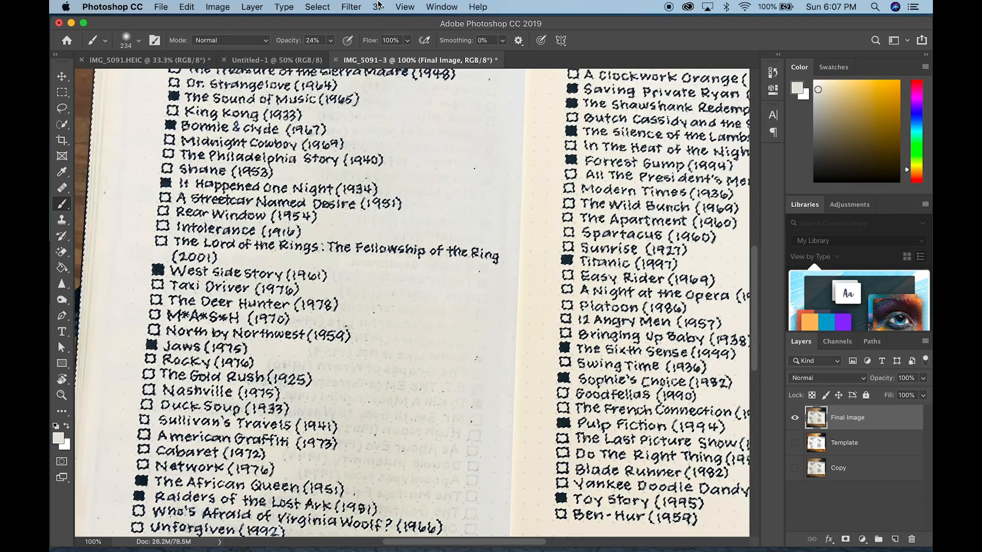
Raise the brush opacity to 40% and paint over the remaining bleed-through down to the foot of the Part 2 page
left_click(331, 40)
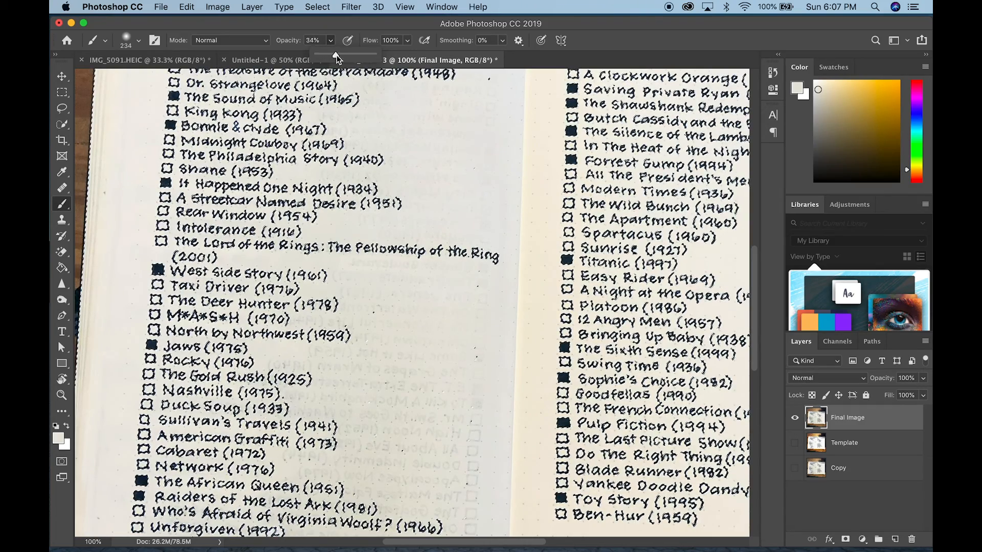
left_click_drag(340, 57, 342, 56)
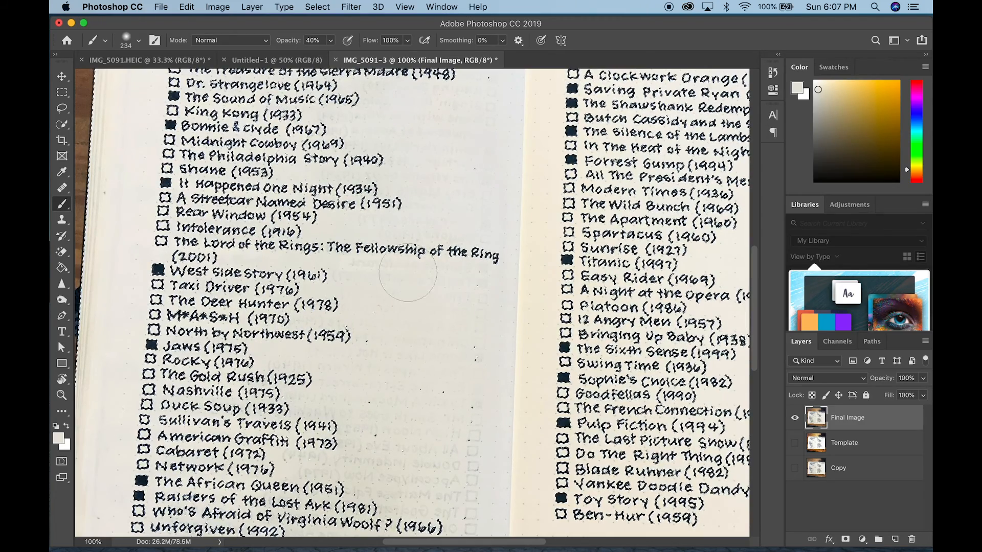
scroll(348, 267, "down", 5)
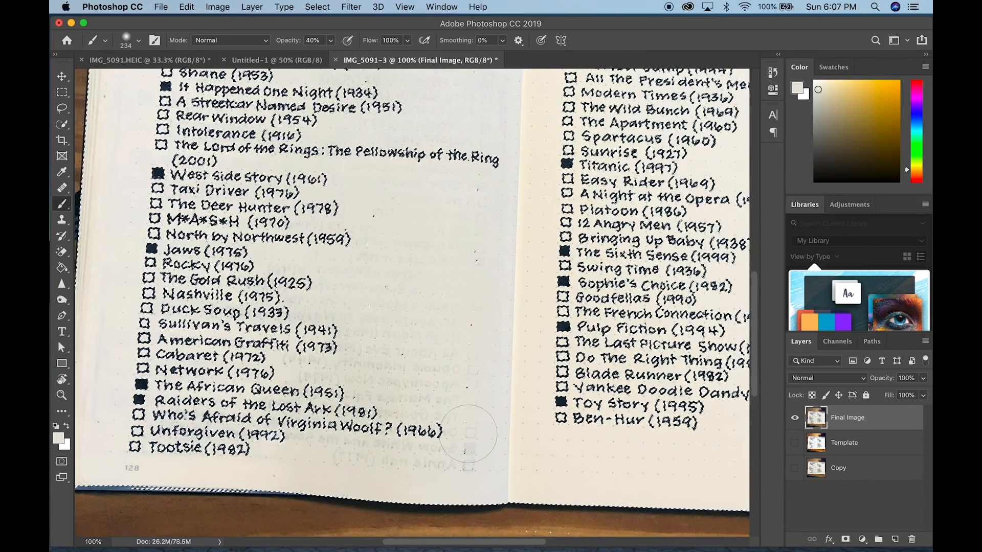
left_click_drag(468, 456, 401, 456)
mouse_move(340, 374)
left_mouse_down()
mouse_move(386, 373)
mouse_move(400, 391)
mouse_move(436, 354)
mouse_move(466, 396)
mouse_move(485, 363)
mouse_move(455, 466)
left_mouse_up()
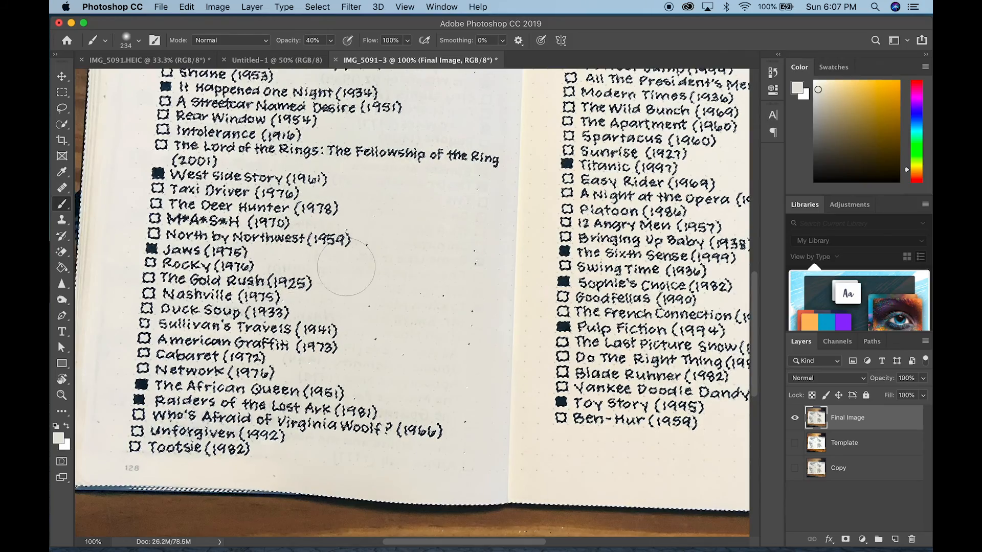
Paint over the grey bleed-through band around the Part 2 "movie list" heading, reducing the brush size to 87 px
scroll(482, 176, "up", 15)
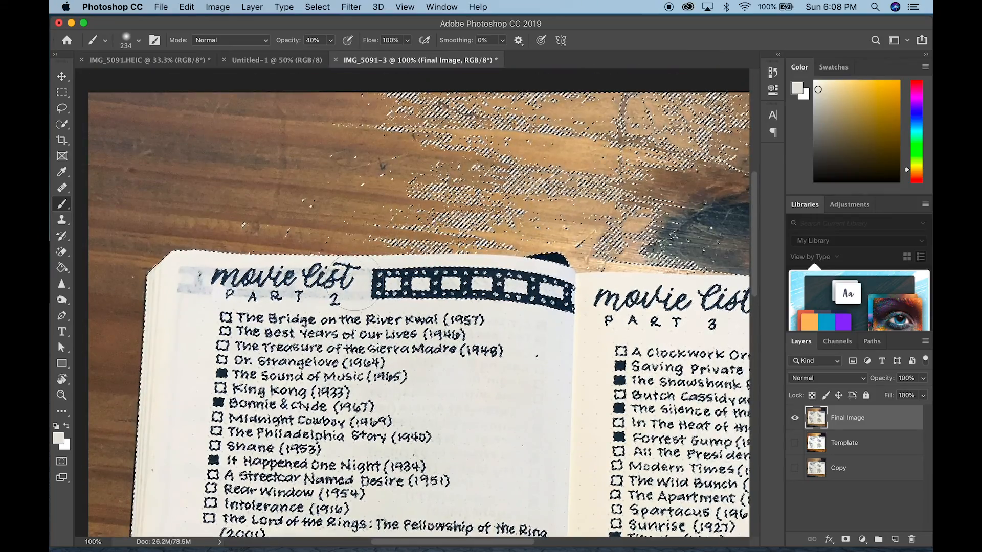
scroll(342, 293, "up", 1)
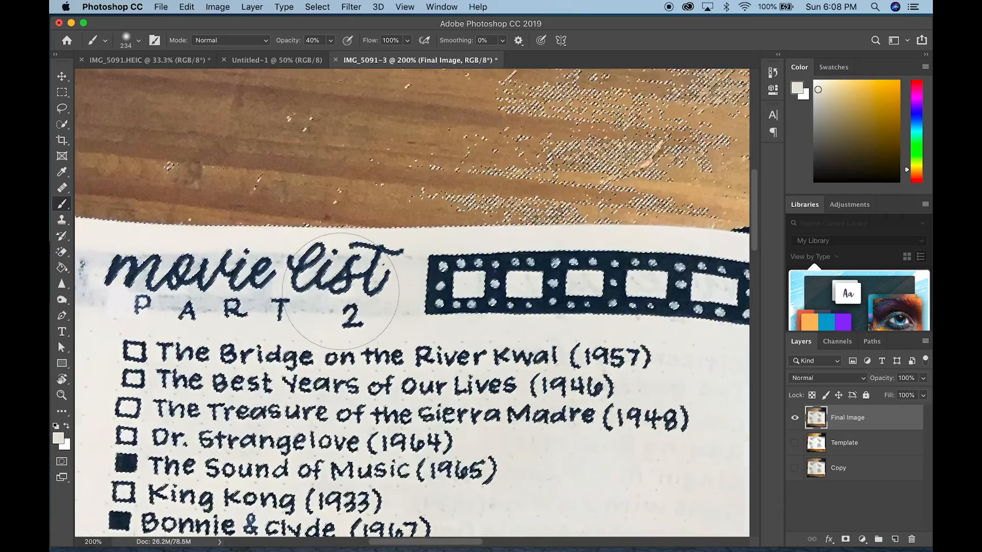
scroll(294, 285, "left", 5)
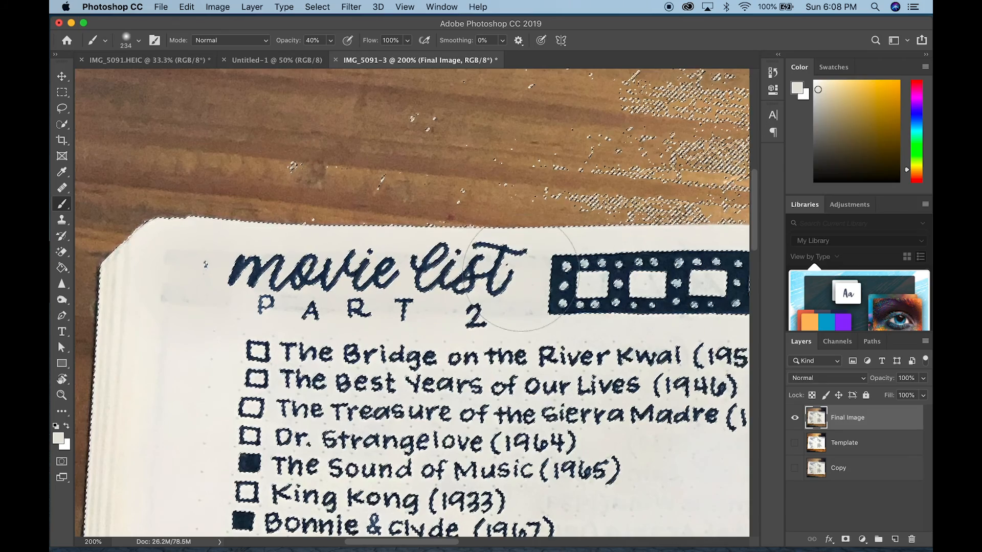
scroll(204, 265, "up", 1)
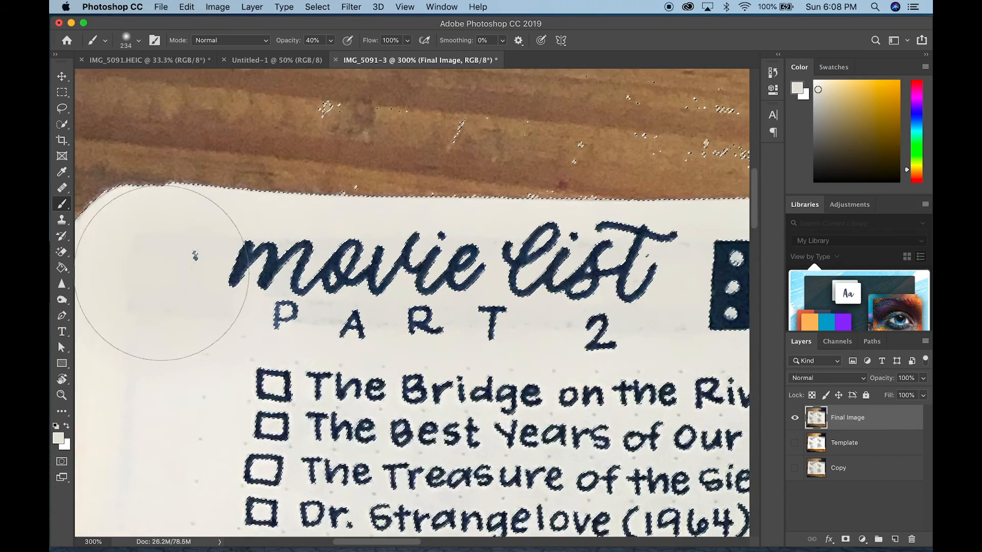
mouse_move(193, 254)
left_mouse_down()
mouse_move(149, 263)
mouse_move(183, 260)
mouse_move(134, 254)
left_mouse_up()
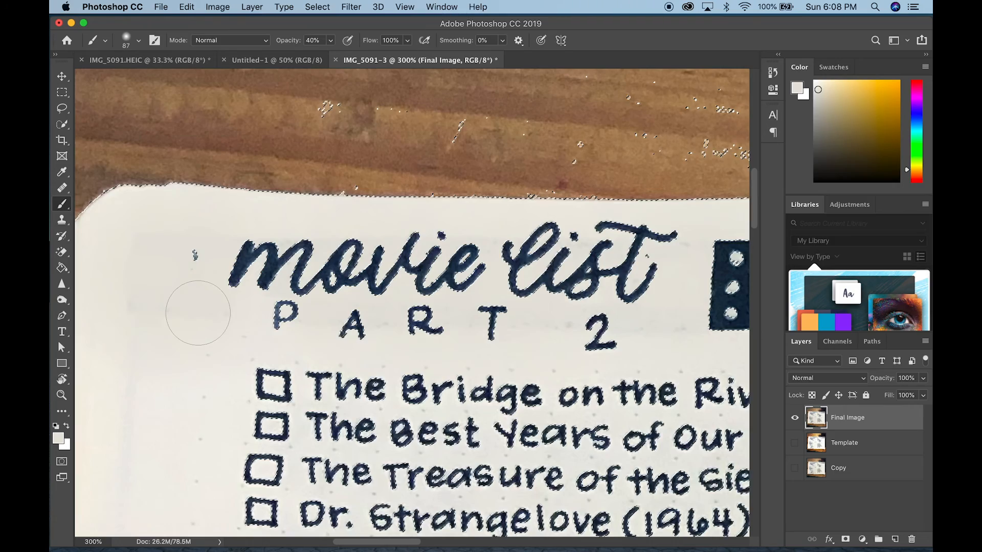
Add the small speck beside the Part 2 heading to the selection with Quick Selection and paint it out
scroll(194, 315, "left", 2)
scroll(173, 308, "left", 5)
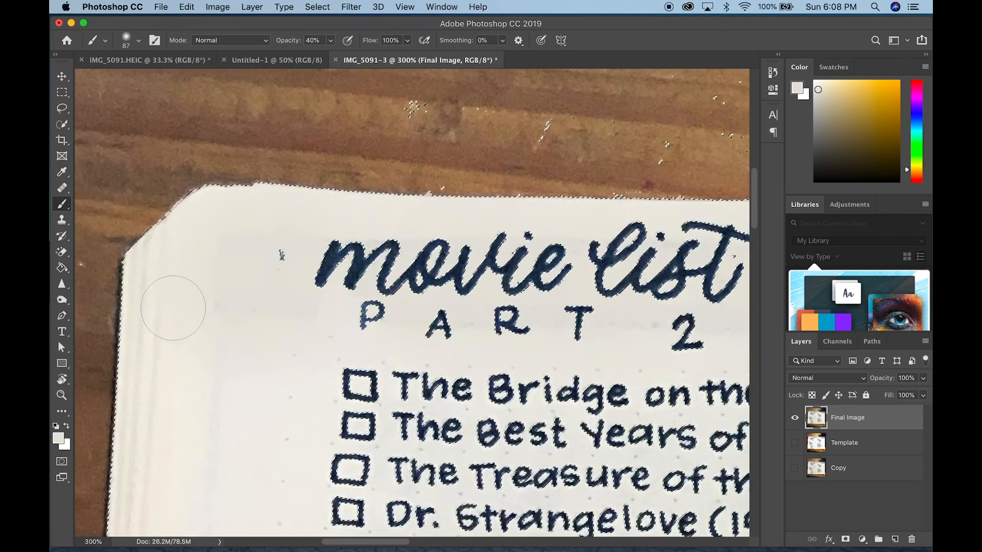
left_click_drag(61, 127, 91, 126)
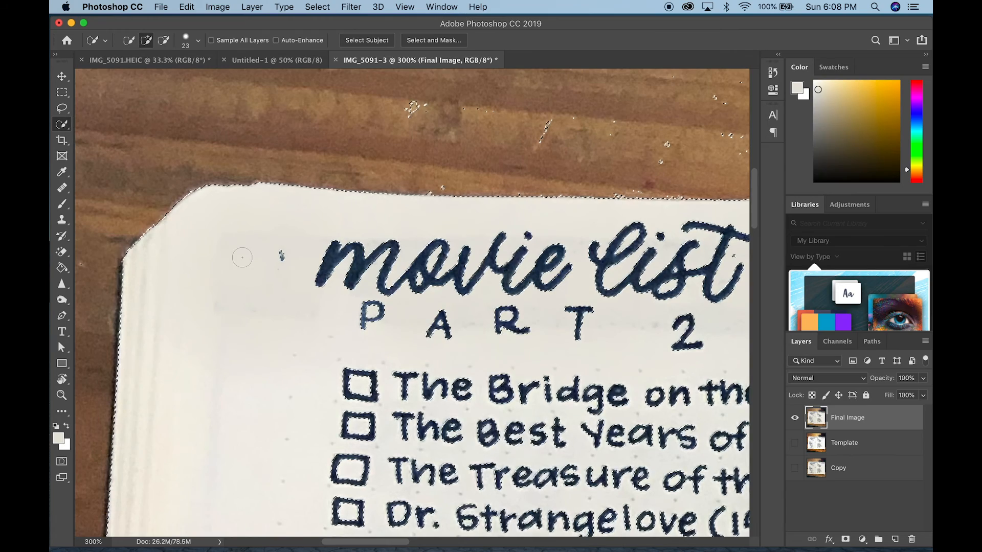
key("alt")
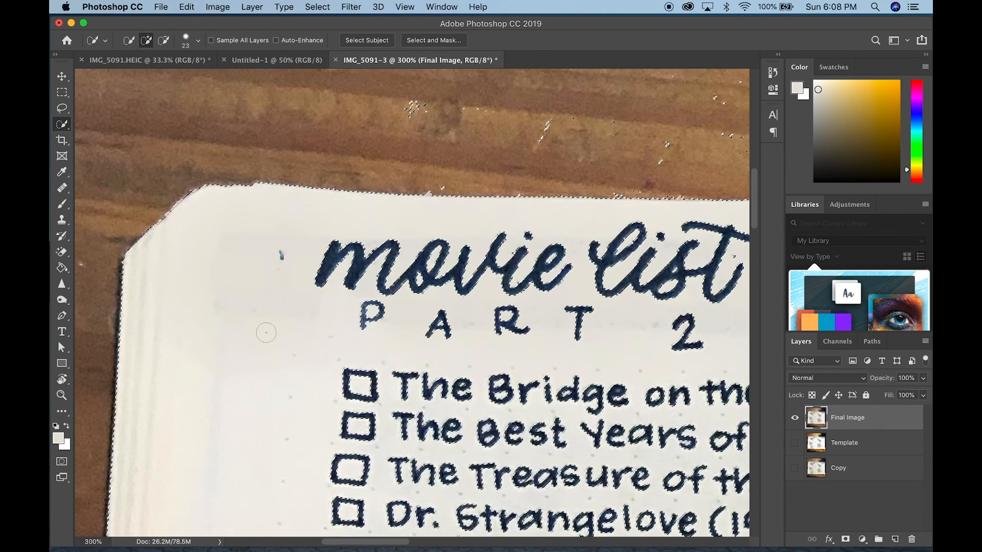
key("b")
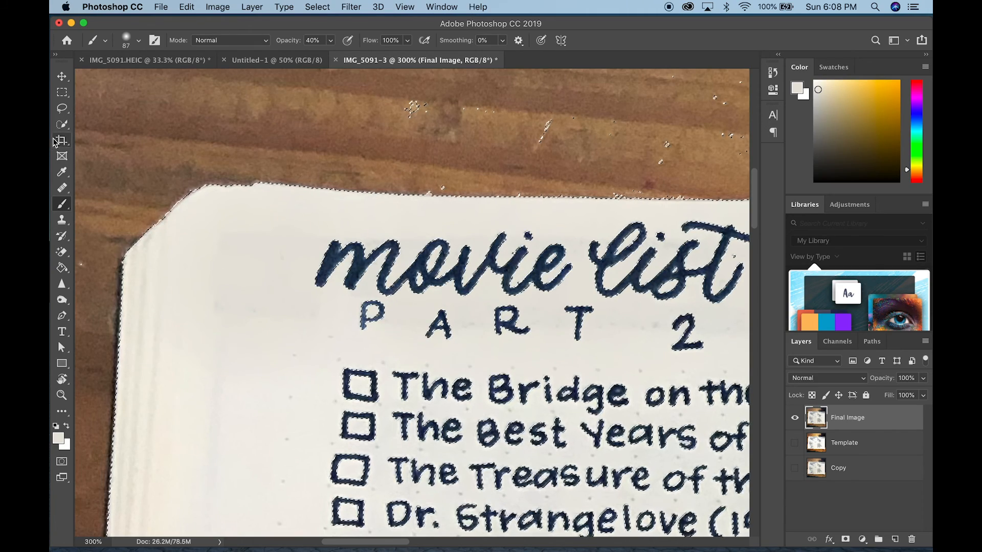
Add the middle section of the film strip beside the Part 2 heading to the selection with the Quick Selection tool
left_click(65, 126)
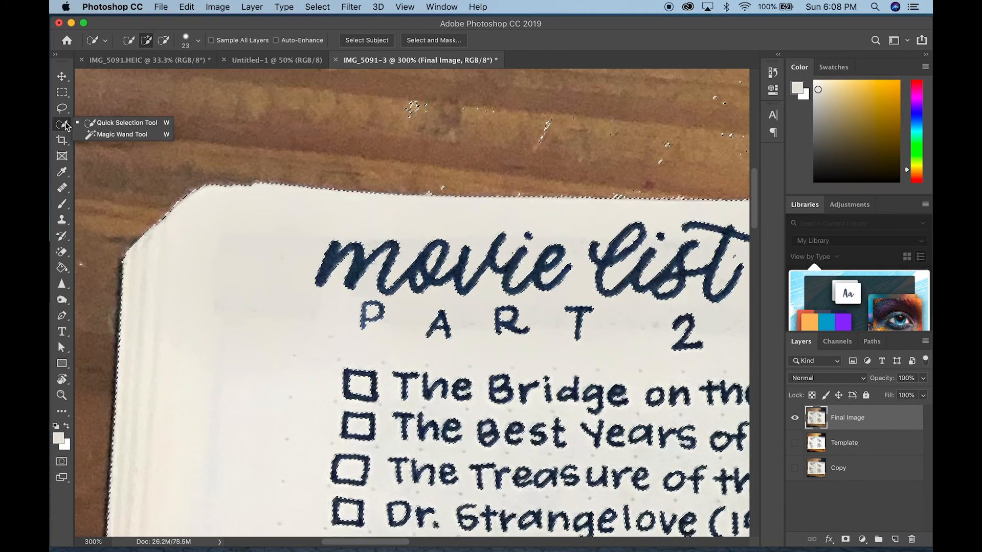
left_click(123, 124)
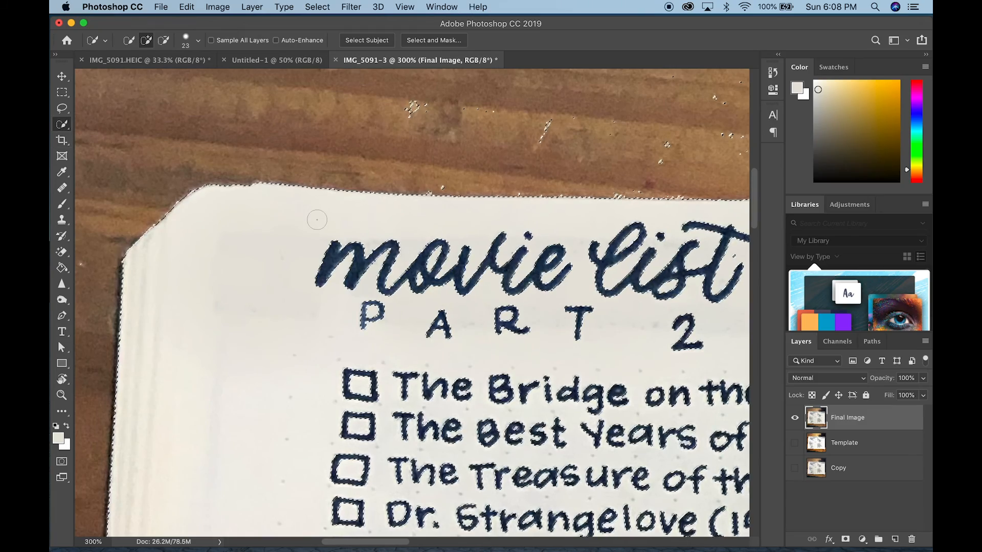
scroll(466, 170, "up", 3)
scroll(465, 171, "right", 3)
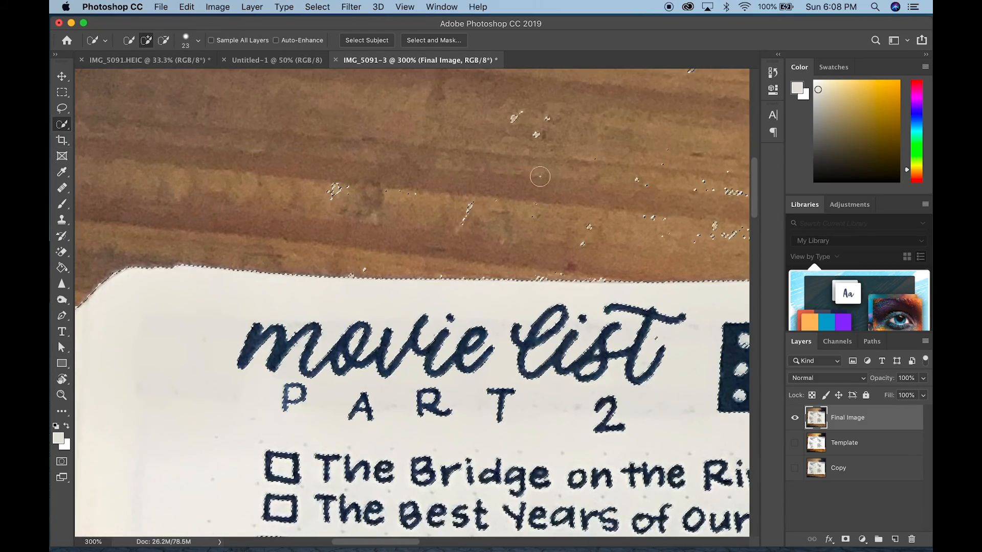
scroll(471, 215, "down", 4)
scroll(470, 214, "right", 4)
scroll(476, 250, "right", 6)
scroll(476, 251, "down", 1)
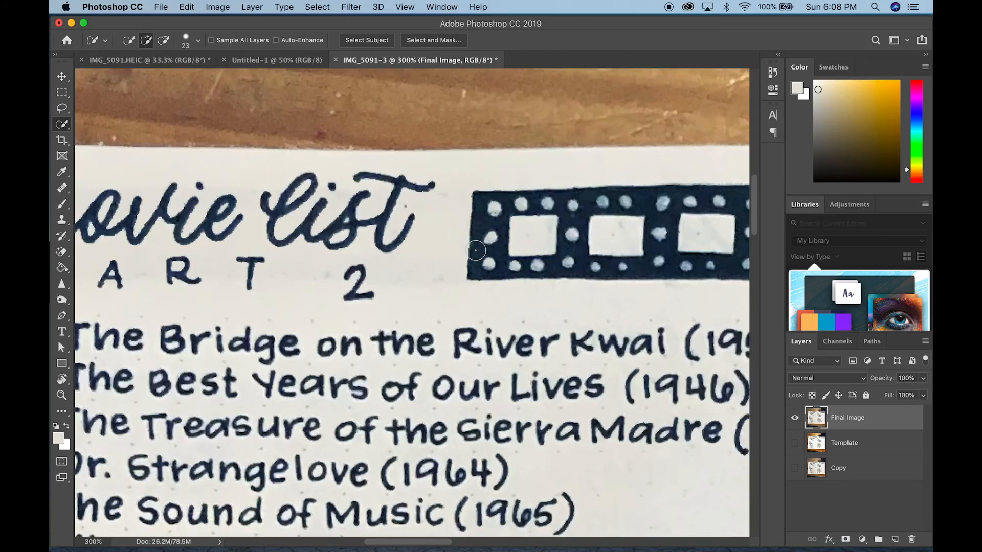
scroll(476, 250, "right", 5)
scroll(476, 250, "up", 4)
scroll(417, 289, "right", 3)
scroll(417, 289, "down", 1)
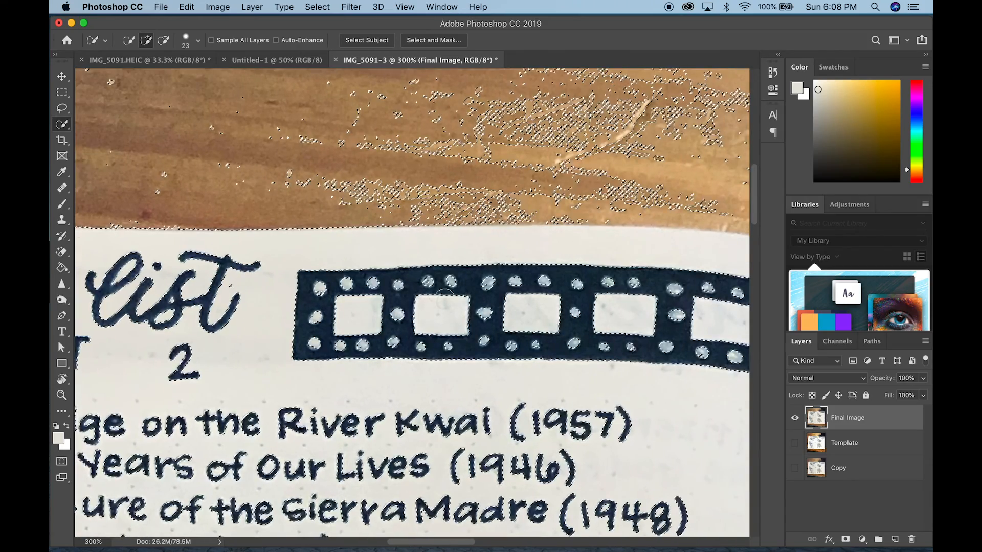
mouse_move(430, 310)
left_mouse_down()
mouse_move(466, 274)
mouse_move(475, 313)
left_mouse_up()
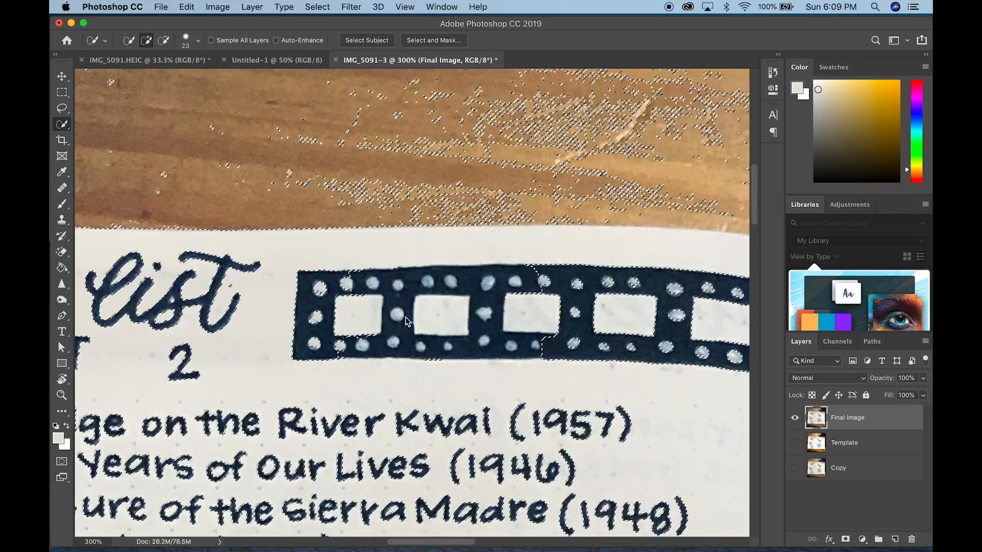
Switch to the Move tool and clear the active selection with the whole journal spread in view
key("super+1")
scroll(491, 262, "down", 5)
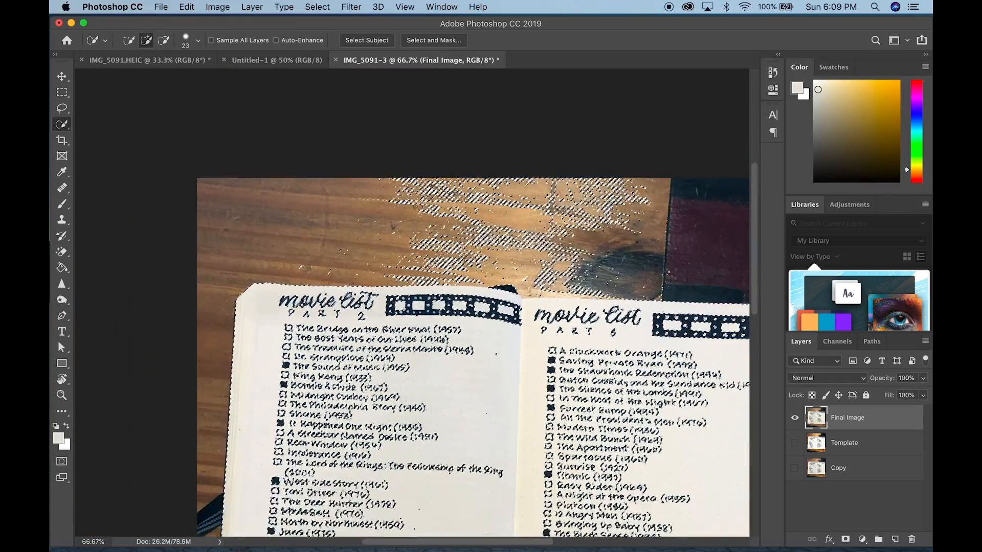
key("super+minus")
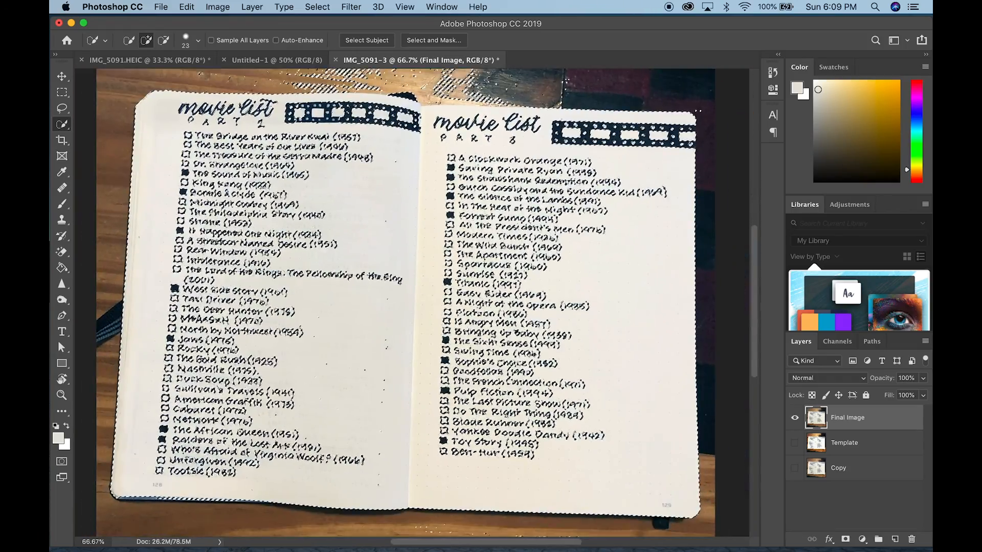
key("super+minus")
key("super+plus")
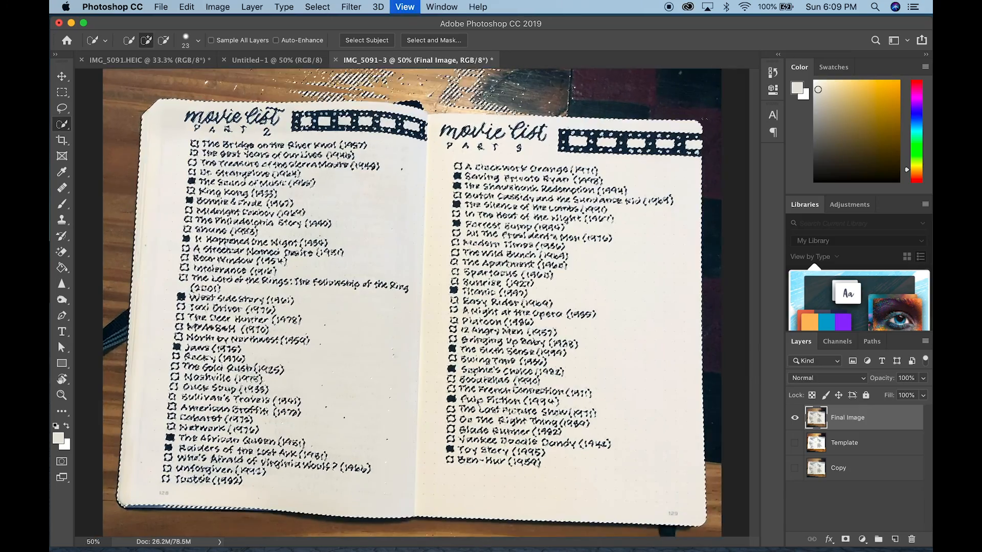
key("super+minus")
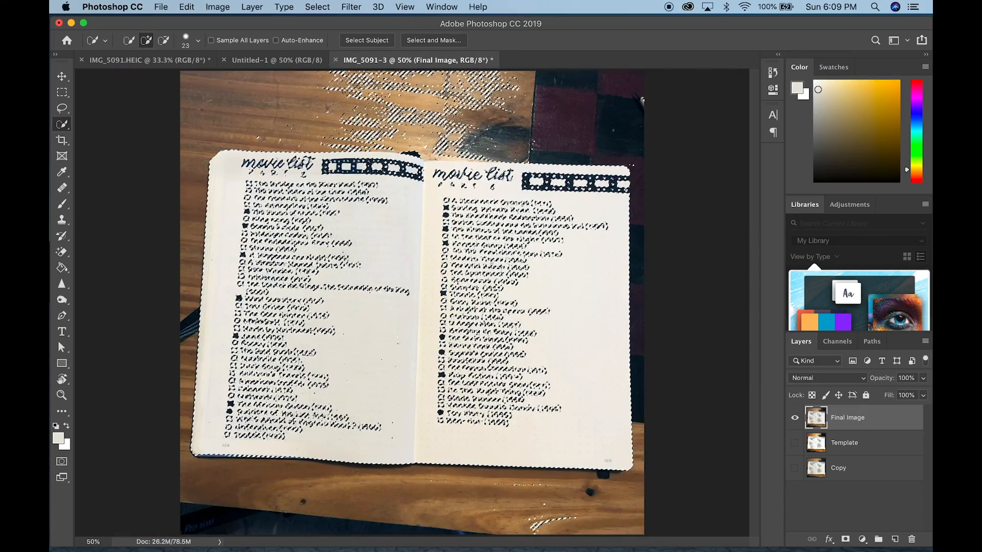
left_click(62, 76)
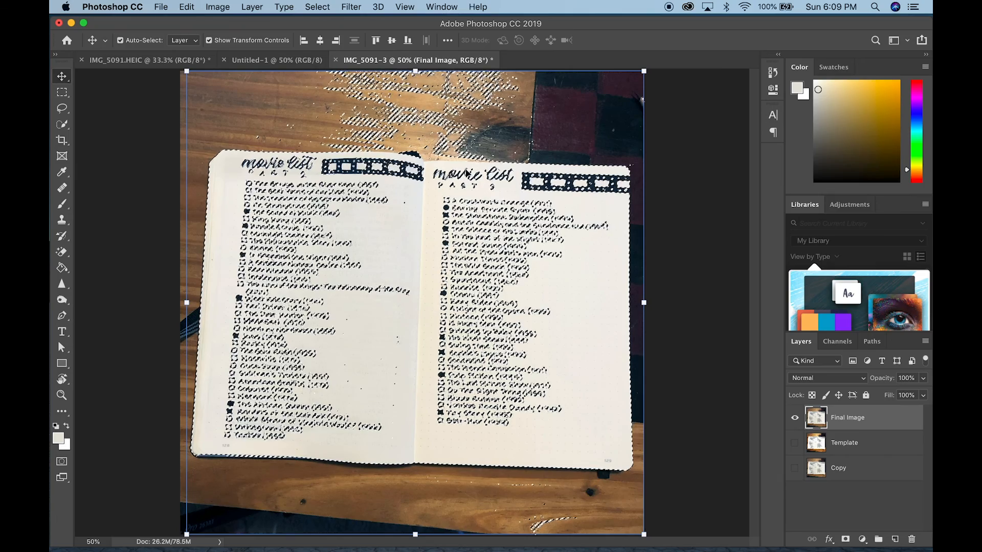
key("super+d")
key("super+equal")
key("super+minus")
key("super+shift+d")
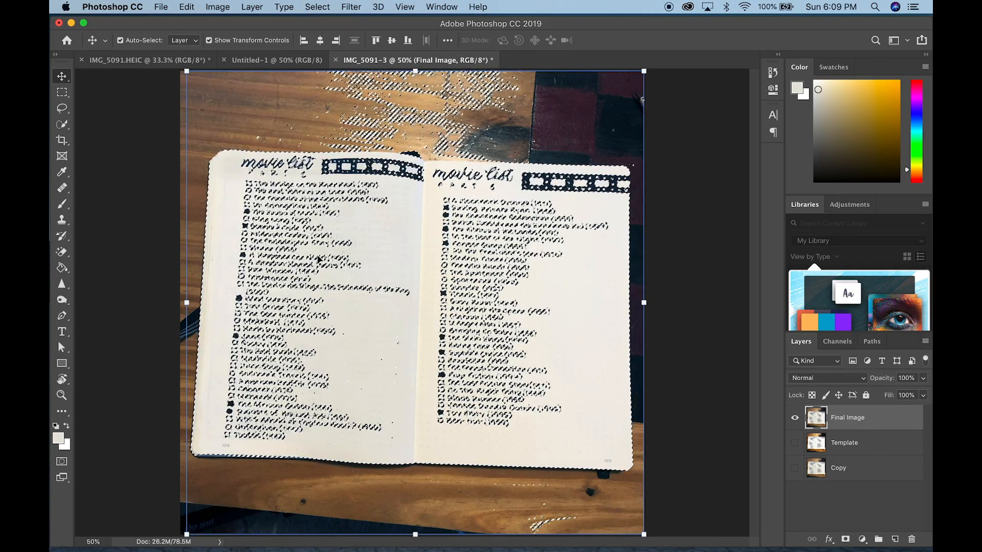
left_click(314, 6)
left_click(318, 36)
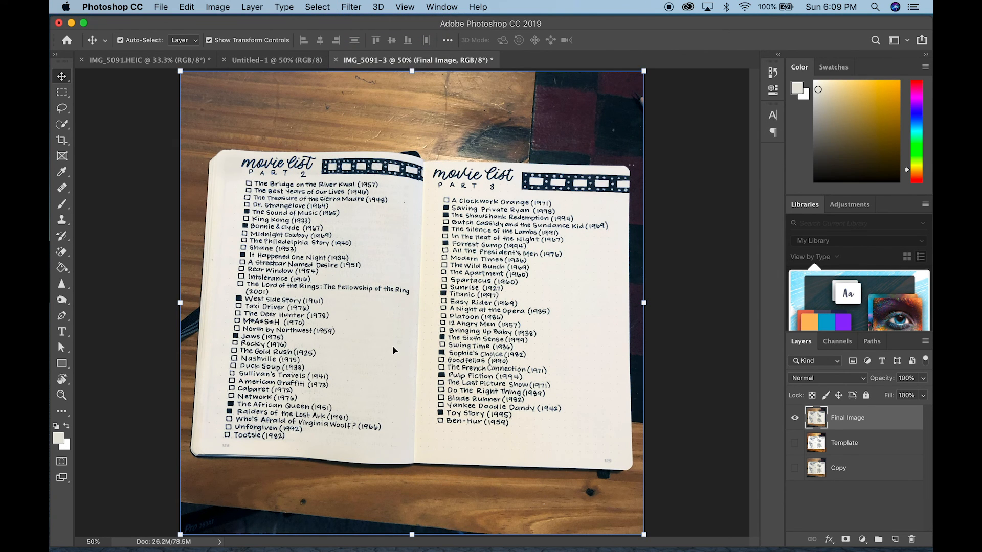
Examine both journal pages at several magnifications for leftover bleed-through and visible colour differences along the centre gutter
key("super+equal")
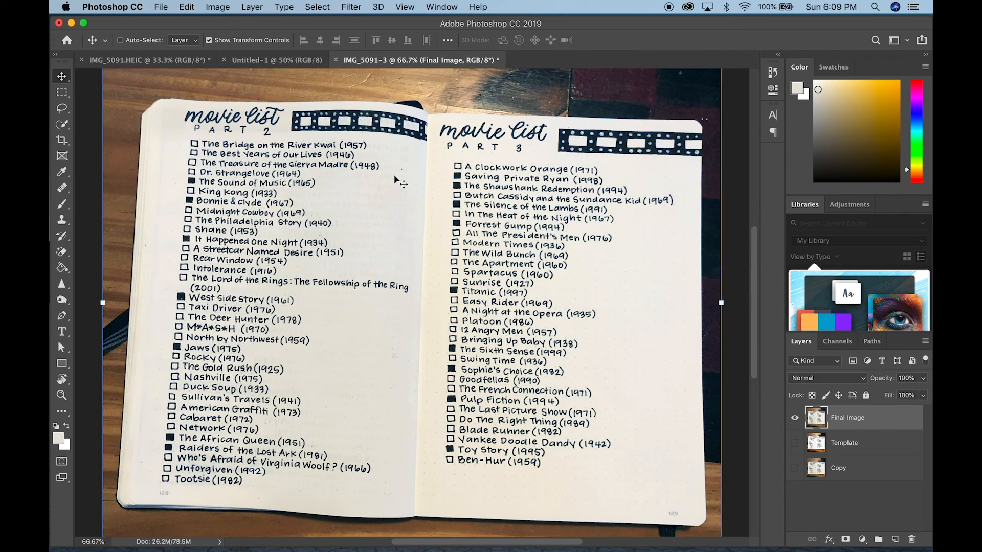
key("super+equal")
key("super+equal")
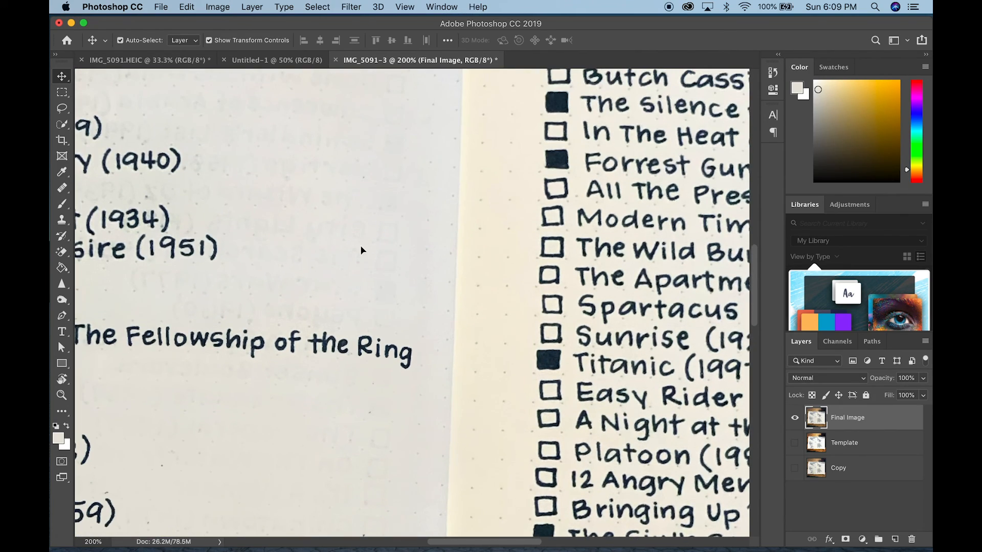
scroll(361, 250, "up", 5)
key("super+minus")
key("super+minus")
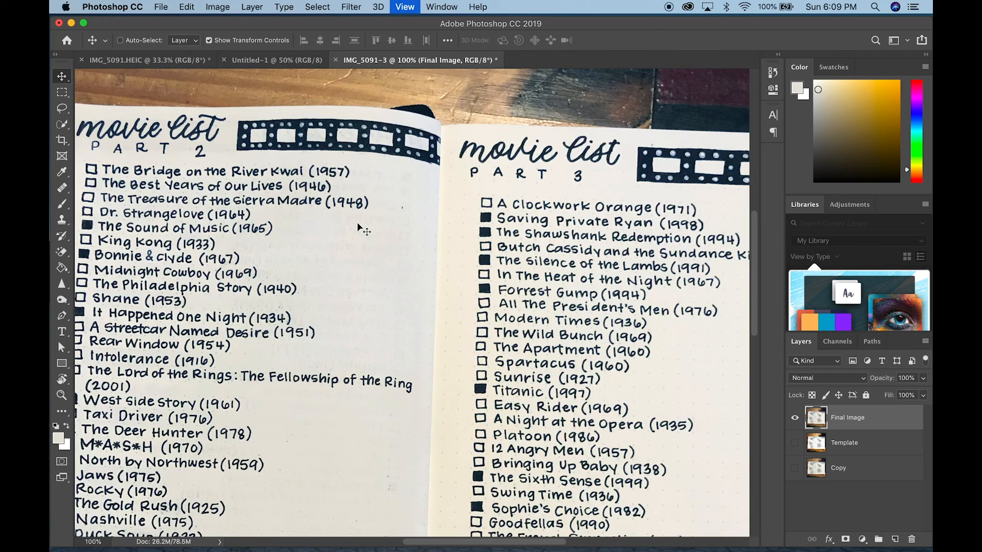
scroll(350, 283, "down", 3)
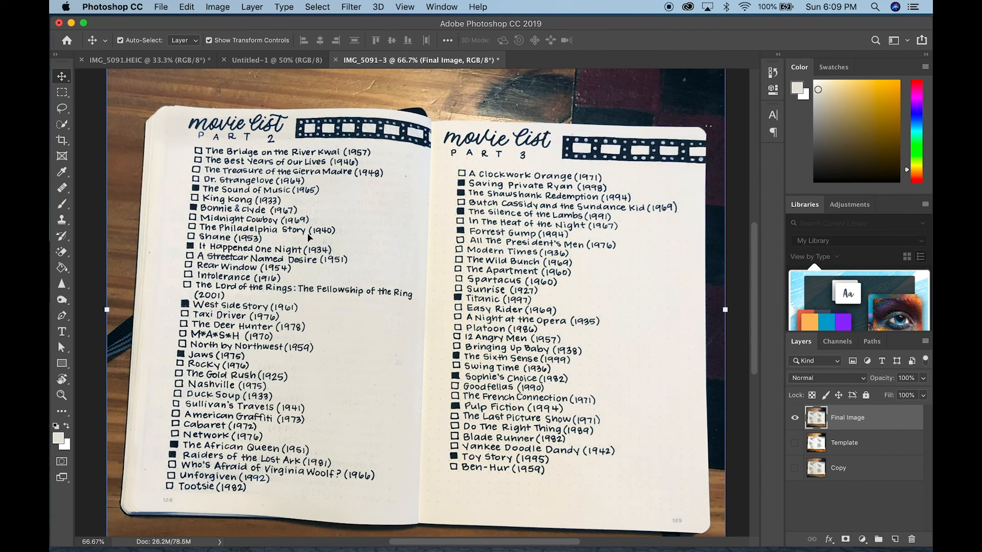
key("super+minus")
key("super+equal")
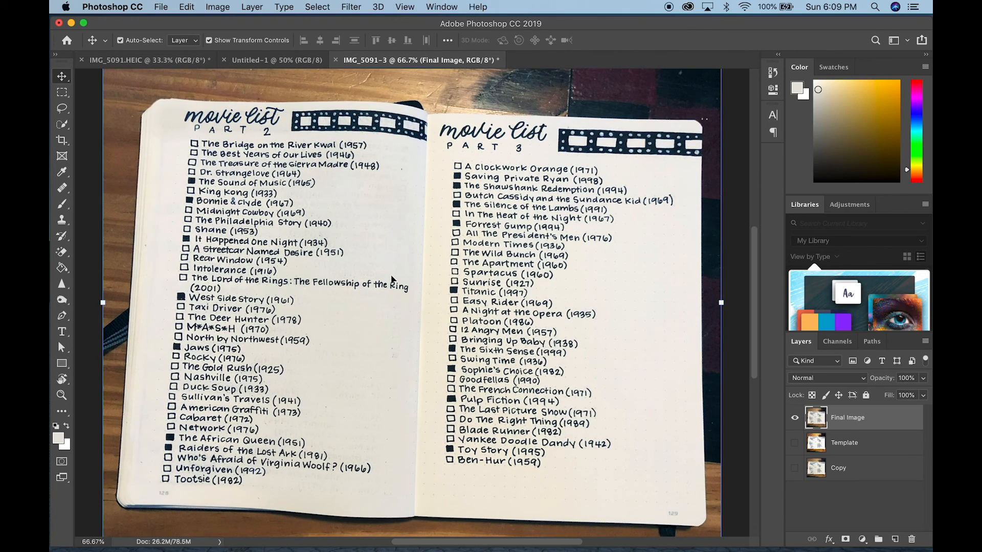
scroll(392, 279, "right", 3)
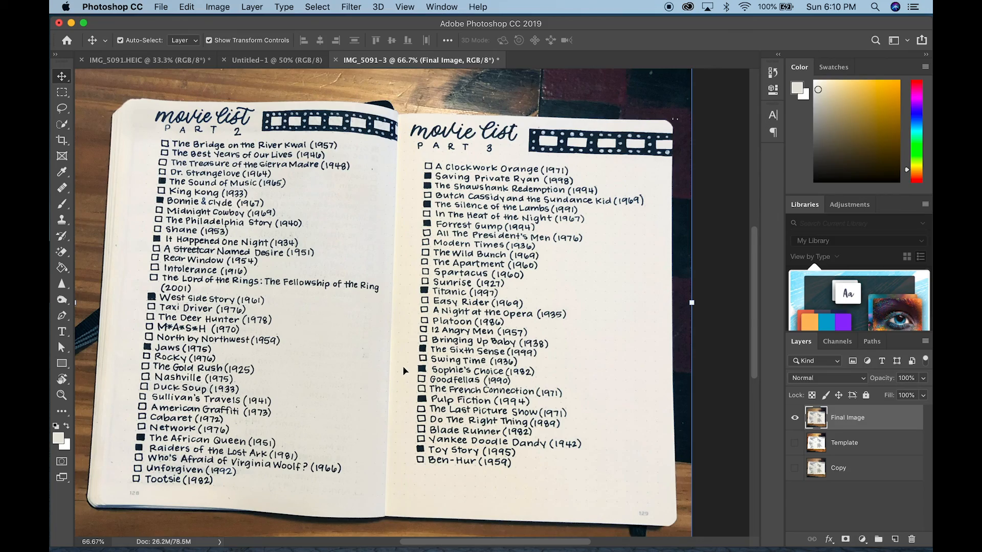
Restore the cleared selection and paint sampled paper colour over the seam between the two pages with a 274 px brush at 40% opacity
key("super+z")
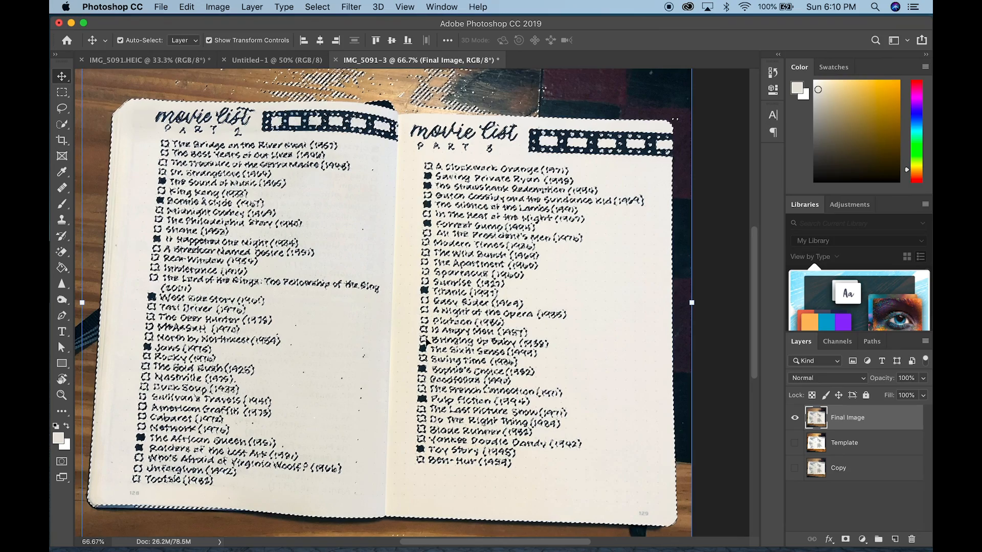
scroll(427, 341, "down", 1)
scroll(427, 341, "right", 1)
key("b")
left_click(377, 311, "alt")
left_click_drag(390, 345, 432, 353)
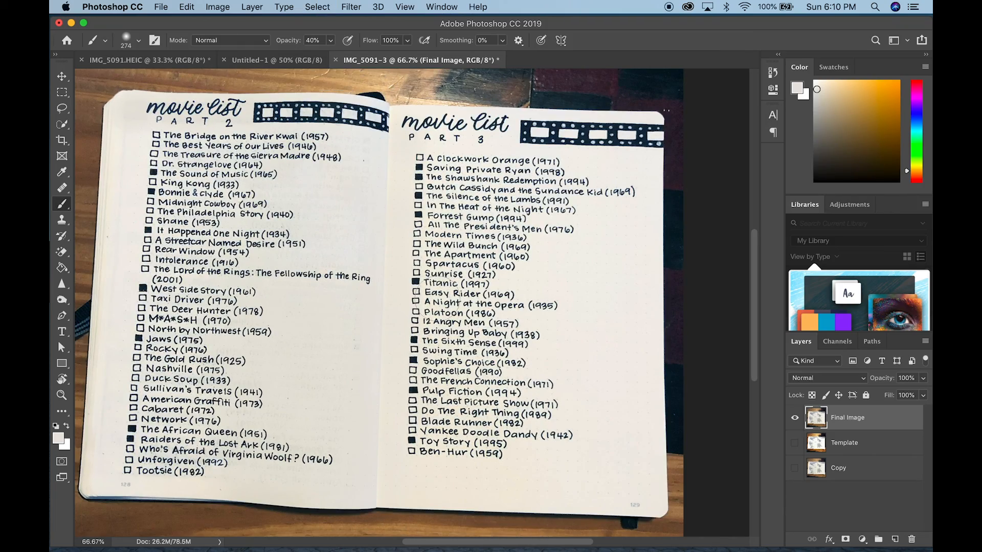
Fit the whole spread in view, switch to the Move tool and deselect the Final Image layer
scroll(437, 298, "left", 2)
key("super+minus")
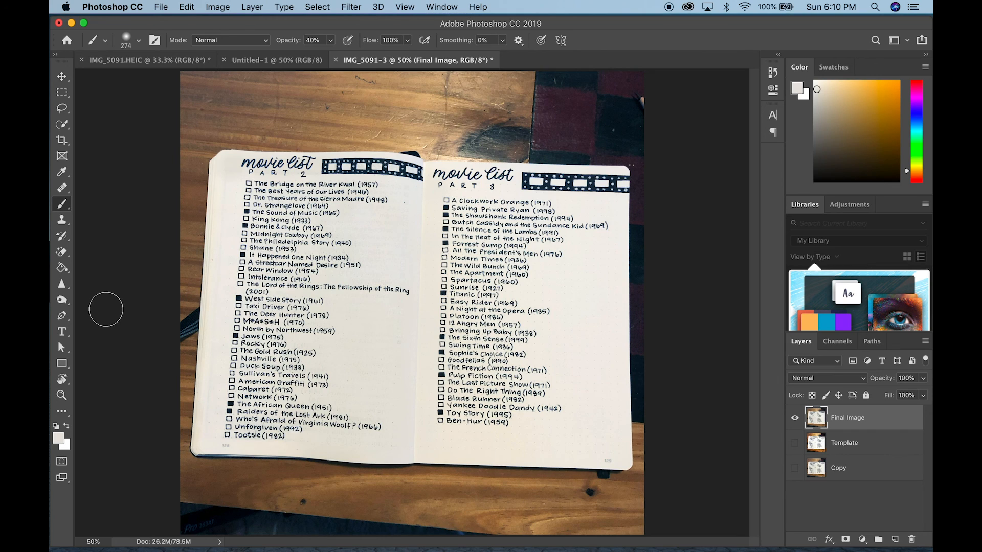
left_click(62, 77)
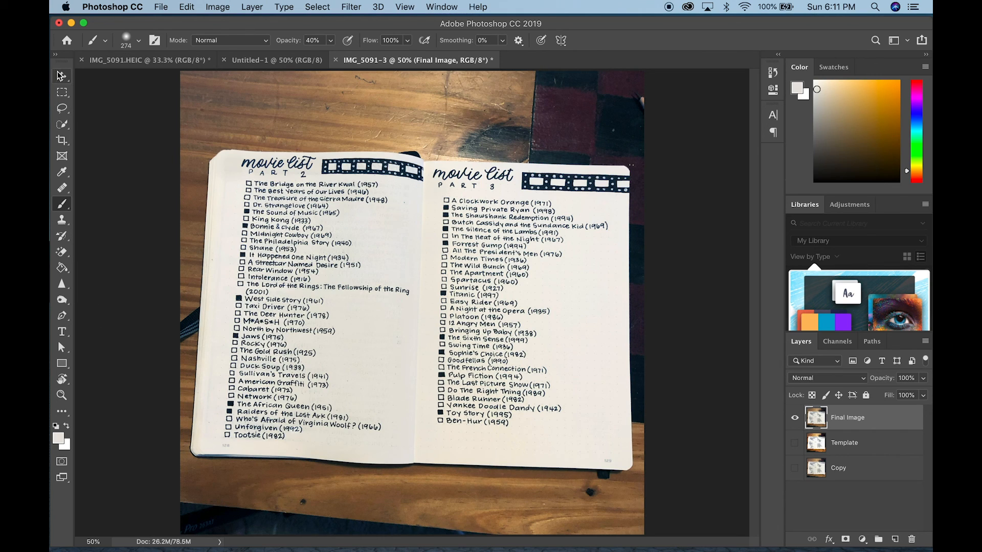
left_click(118, 119)
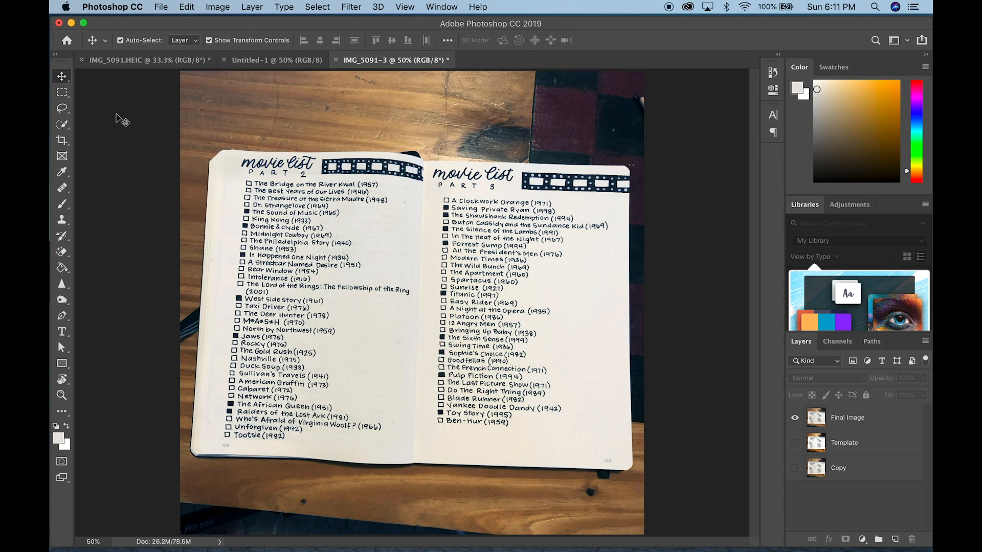